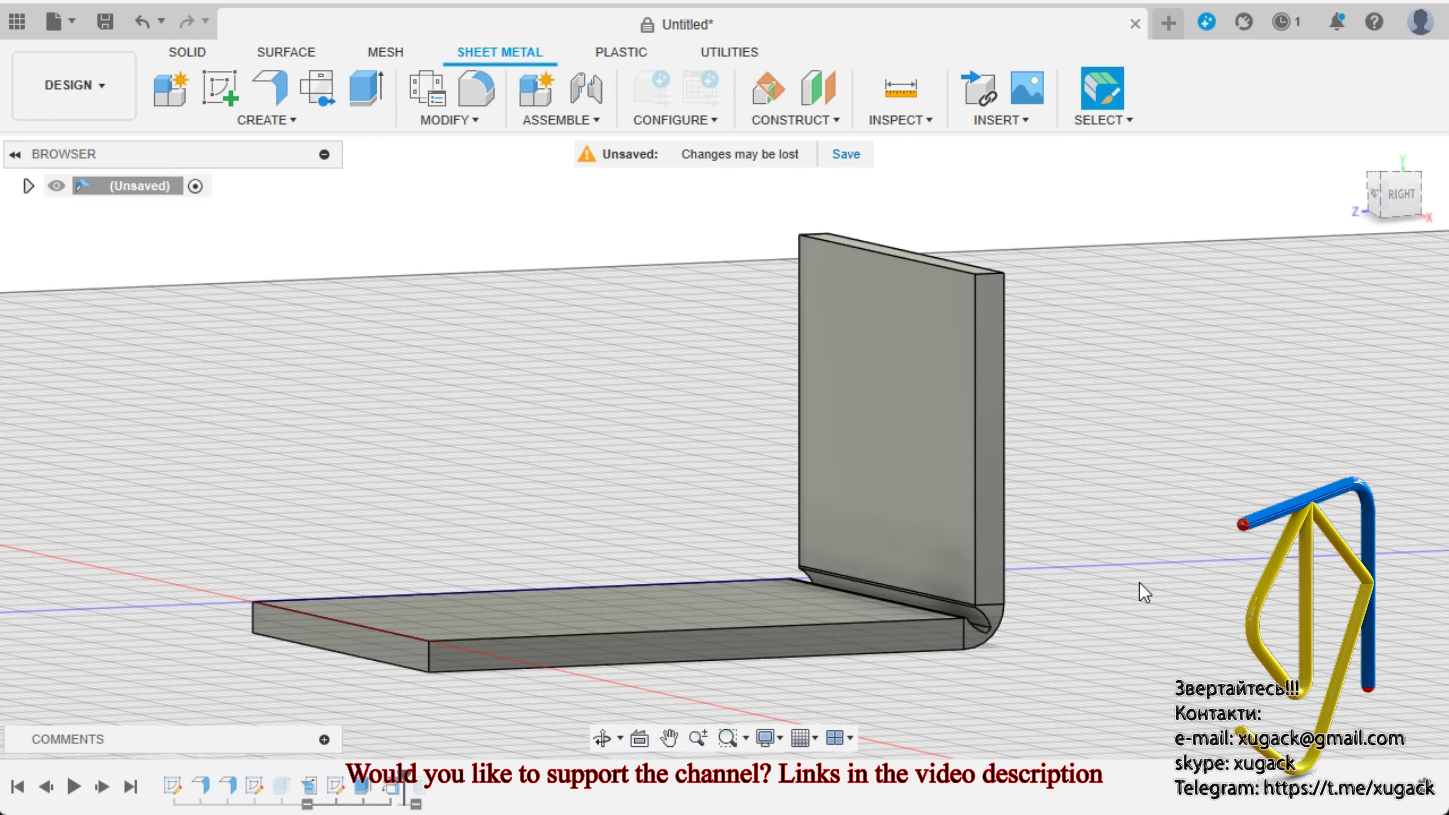
Roll the history back to view the part unfolded, then forward to inspect the refolded bracket.
scroll(1055, 594, "up", 3)
scroll(1053, 602, "down", 3)
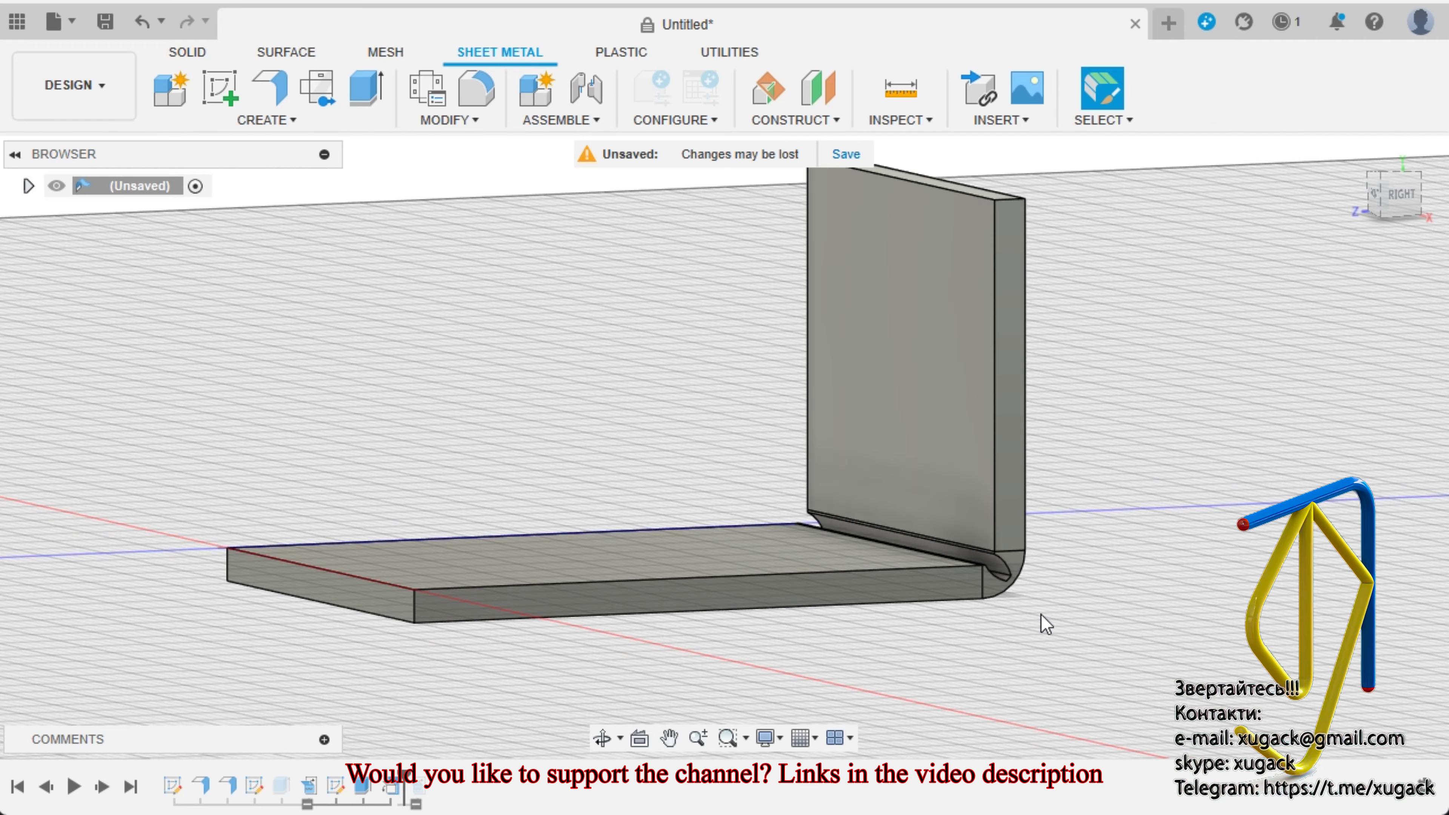
mouse_move(996, 566)
middle_mouse_down("shift")
mouse_move(961, 573)
mouse_move(1013, 638)
mouse_move(1022, 595)
middle_mouse_up("shift")
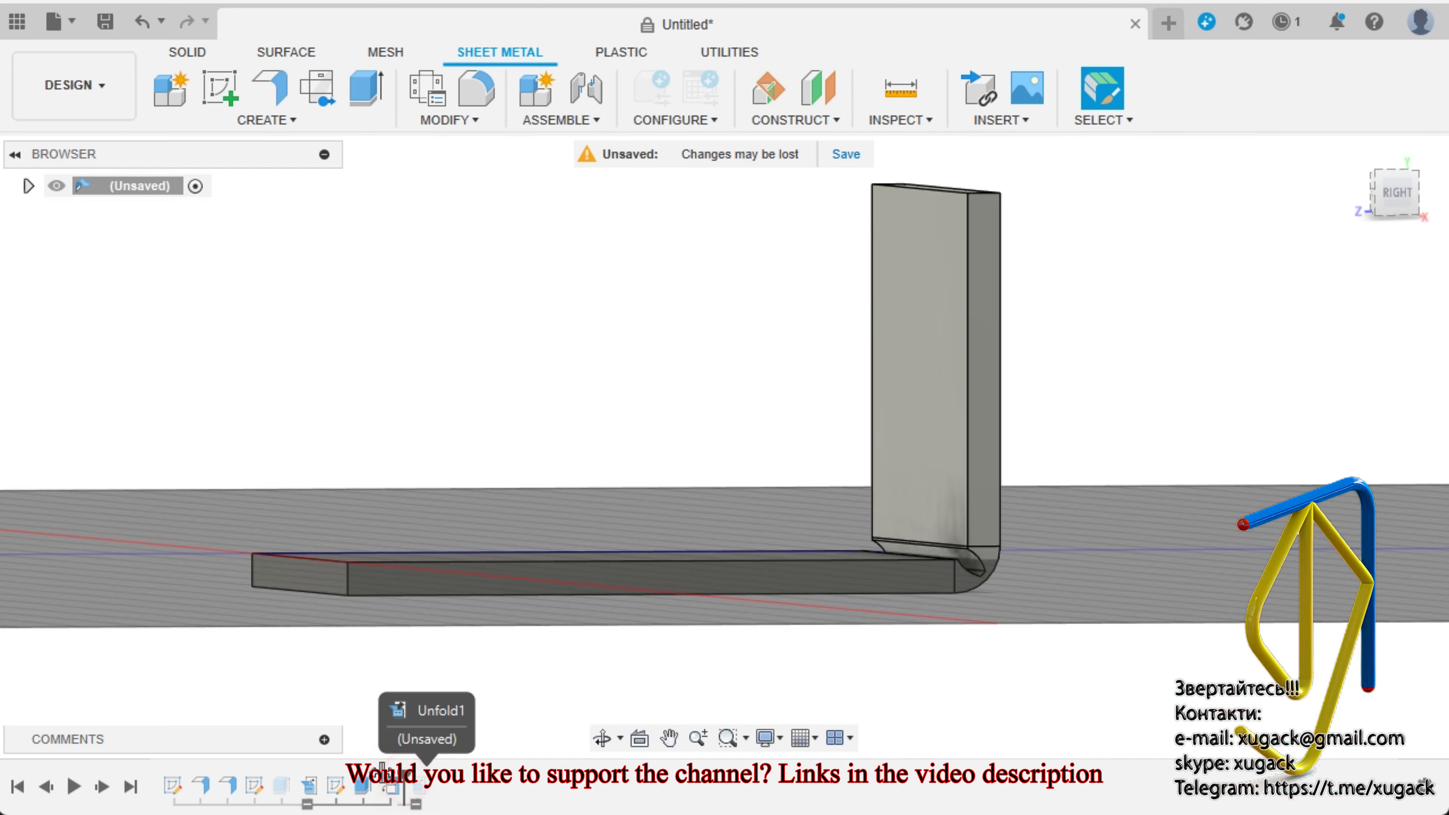
mouse_move(1005, 628)
middle_mouse_down("shift")
mouse_move(999, 603)
mouse_move(1005, 643)
mouse_move(1009, 557)
mouse_move(1067, 593)
mouse_move(1016, 599)
mouse_move(1015, 582)
middle_mouse_up("shift")
key("Escape")
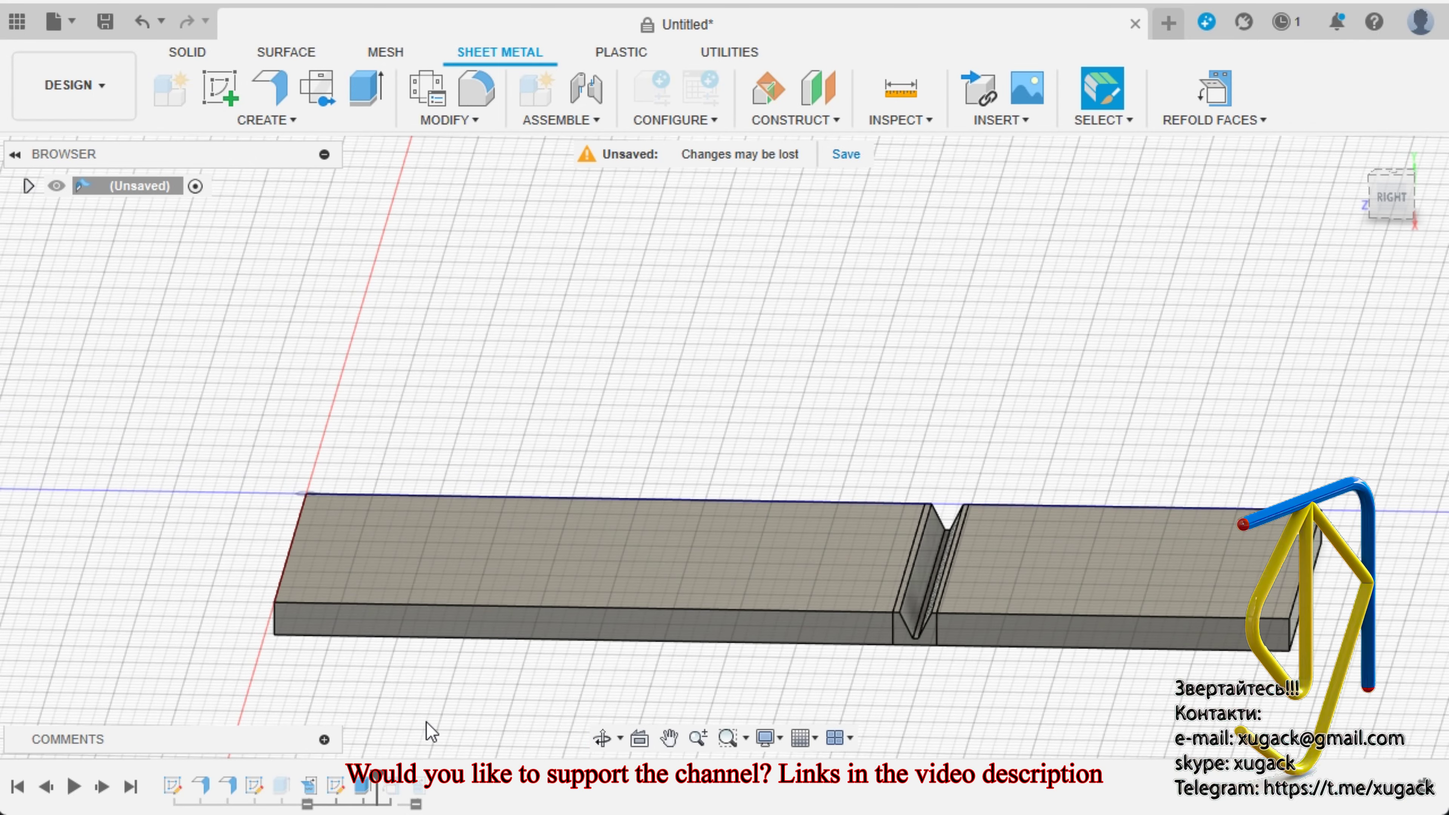
left_click_drag(379, 767, 404, 768)
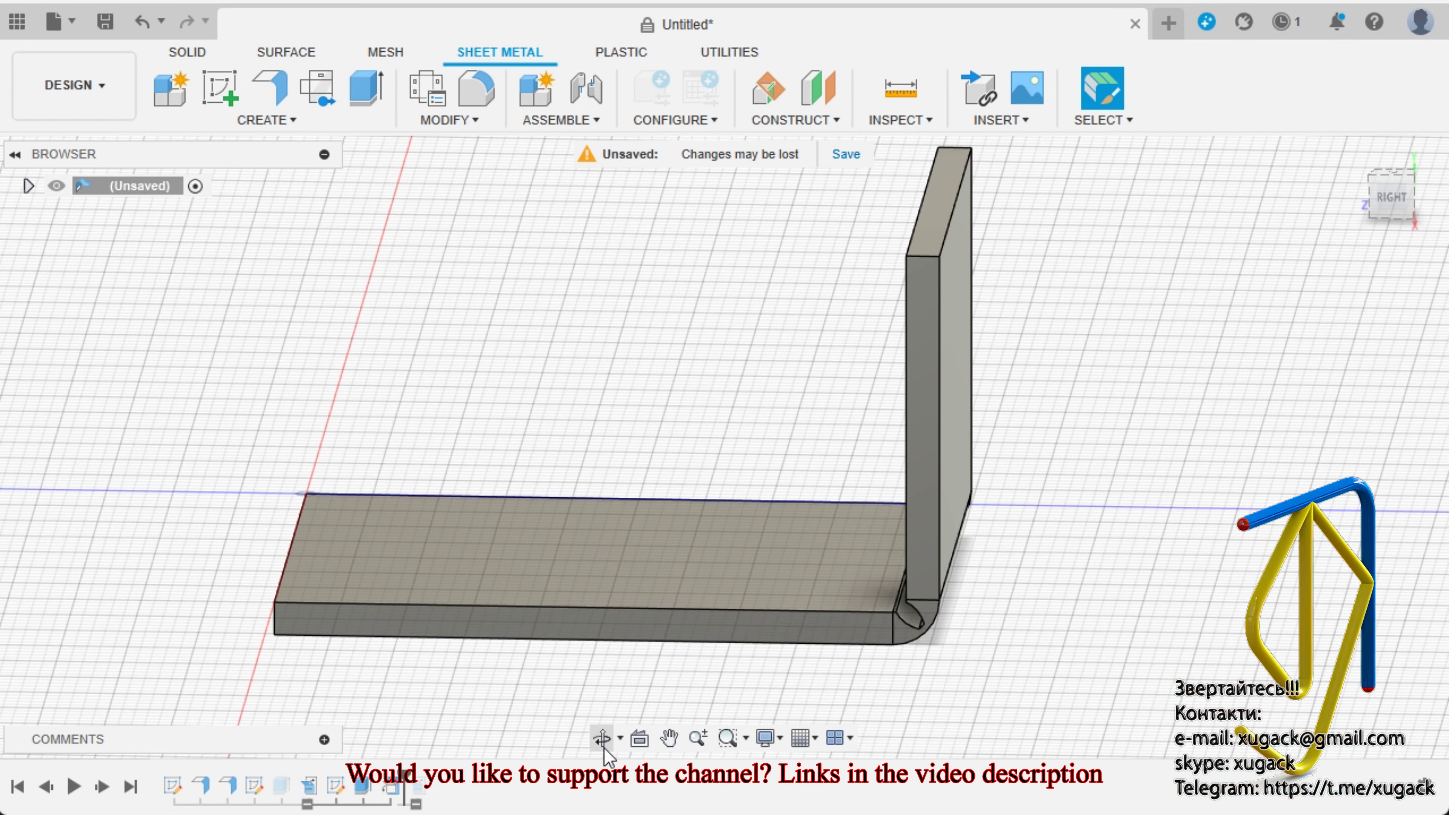
left_click(602, 737)
mouse_move(913, 571)
left_mouse_down()
mouse_move(1015, 517)
mouse_move(964, 525)
mouse_move(939, 556)
mouse_move(988, 582)
mouse_move(990, 534)
mouse_move(960, 518)
mouse_move(954, 557)
mouse_move(1033, 349)
left_mouse_up()
key("Escape")
scroll(1005, 354, "up", 5)
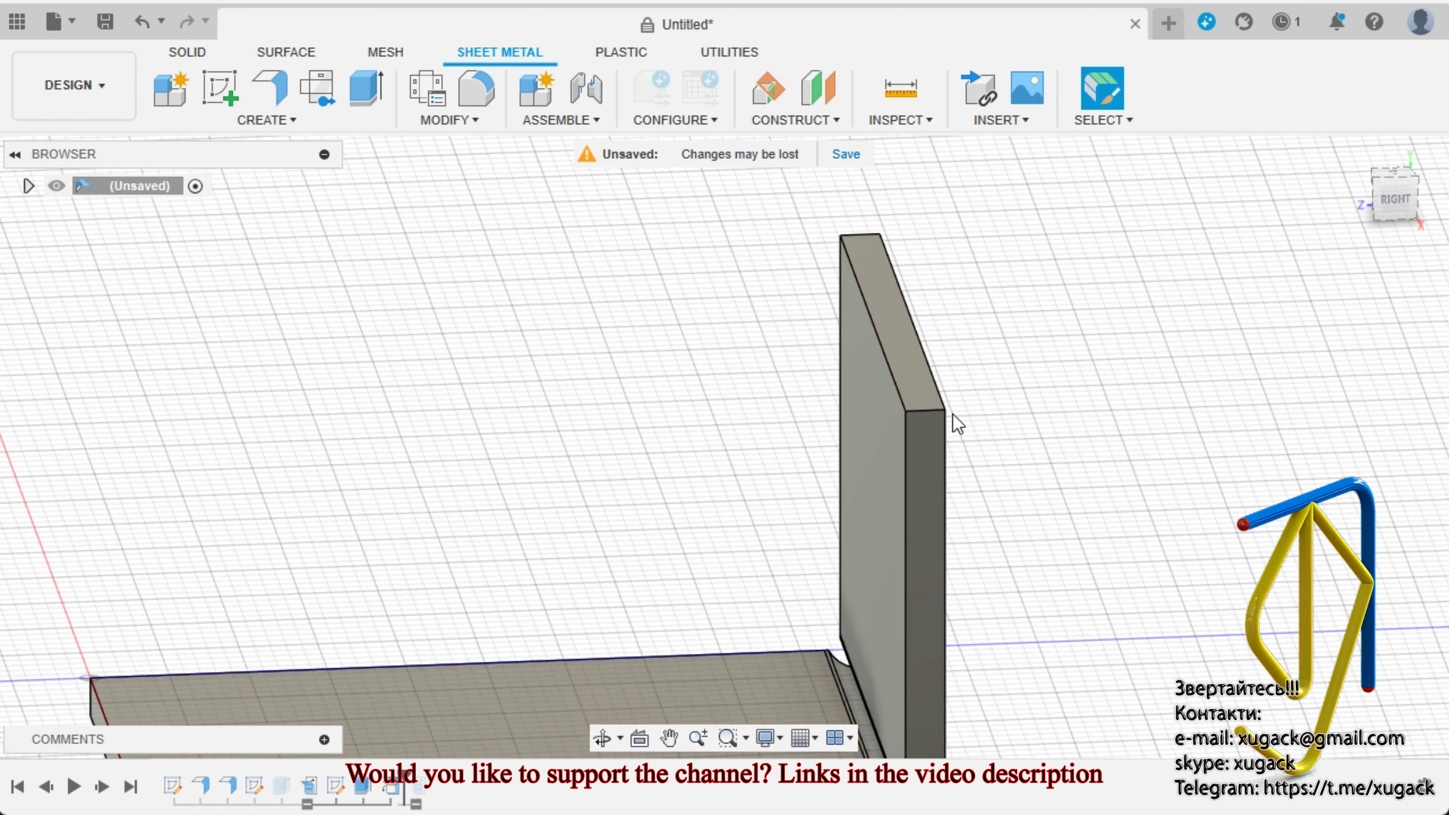
scroll(924, 354, "up", 3)
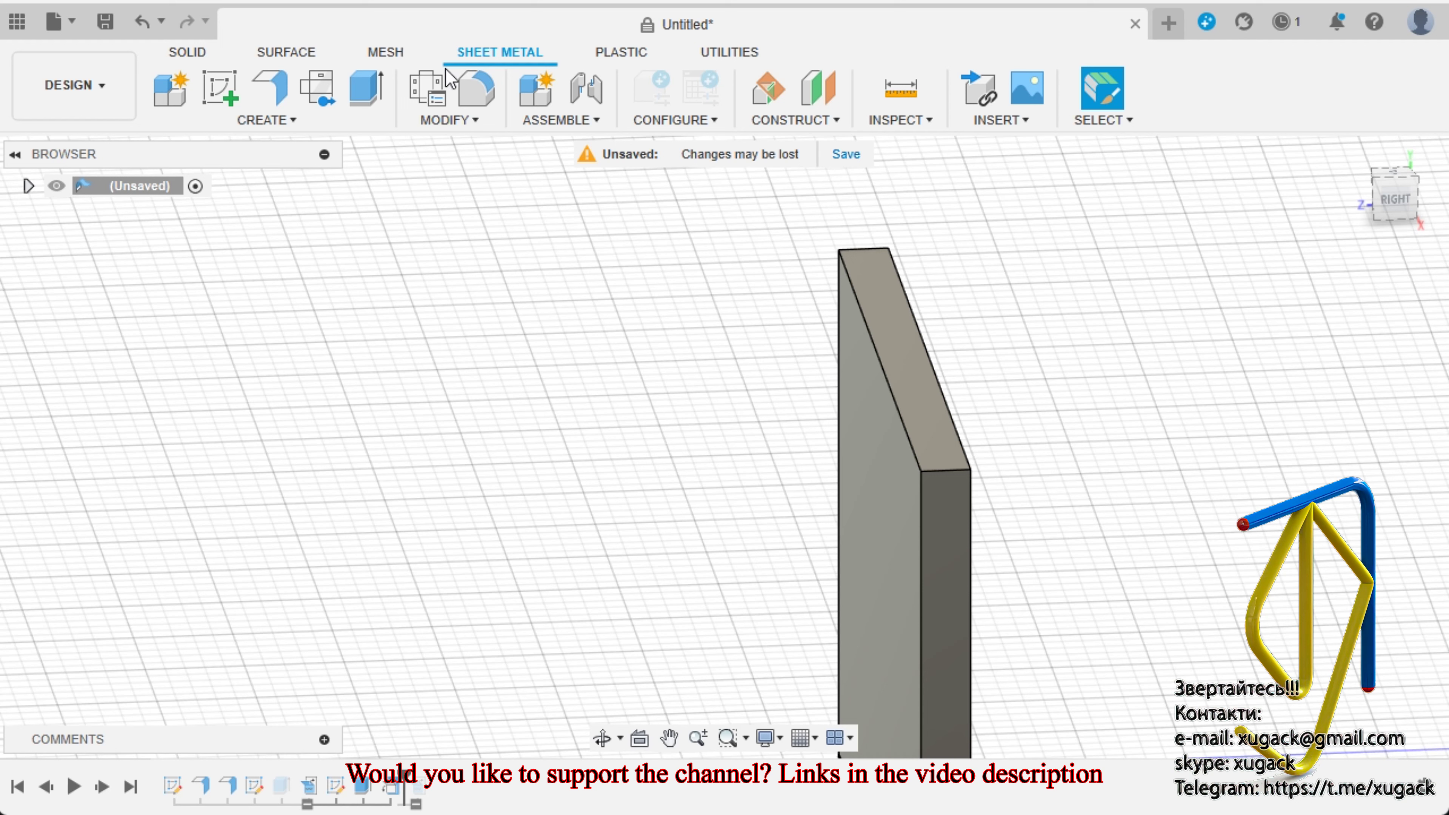
Add a 14 mm flange on the upright wall's top edge and select the new bend's side face.
left_click(269, 90)
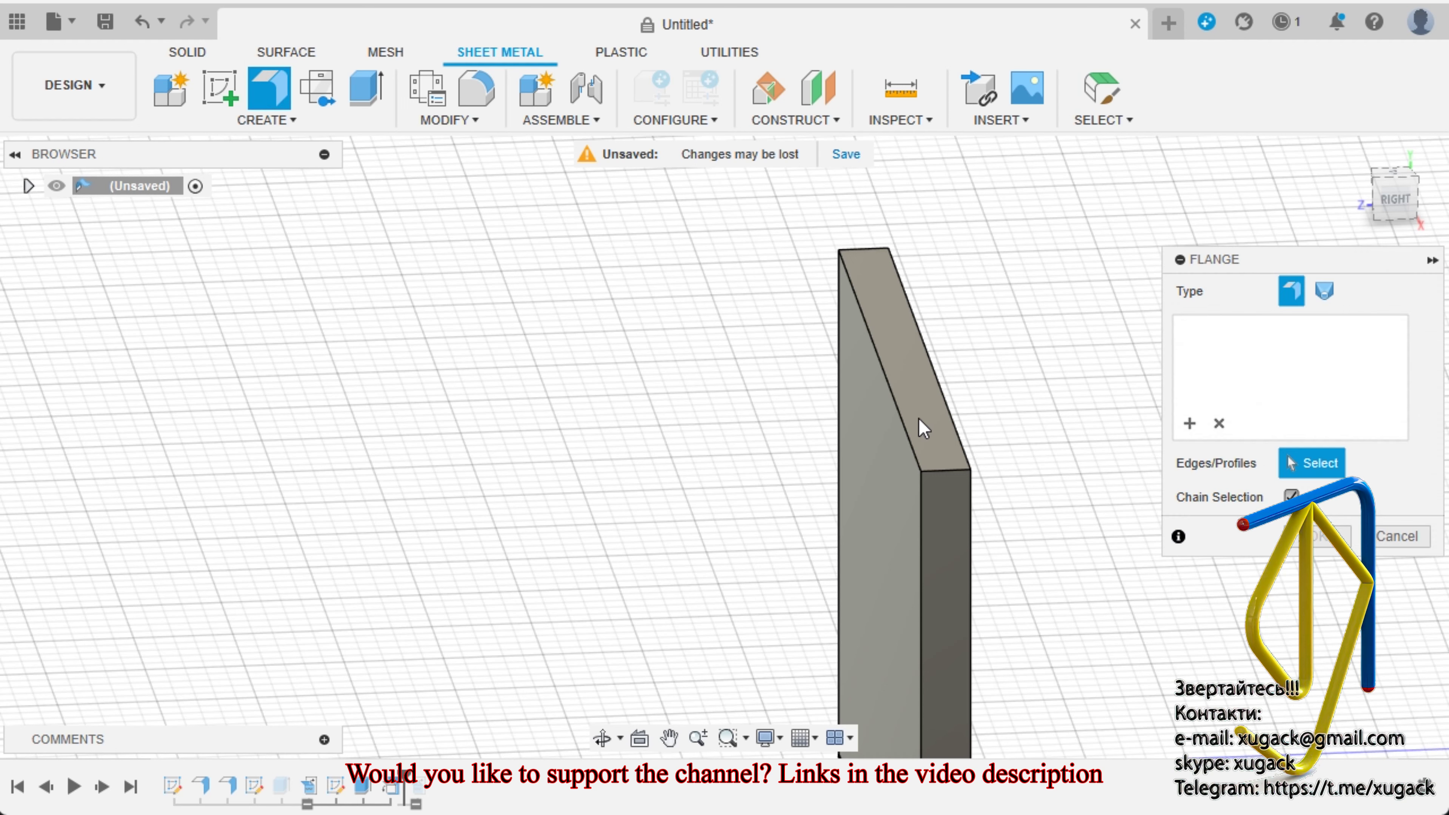
left_click(911, 444)
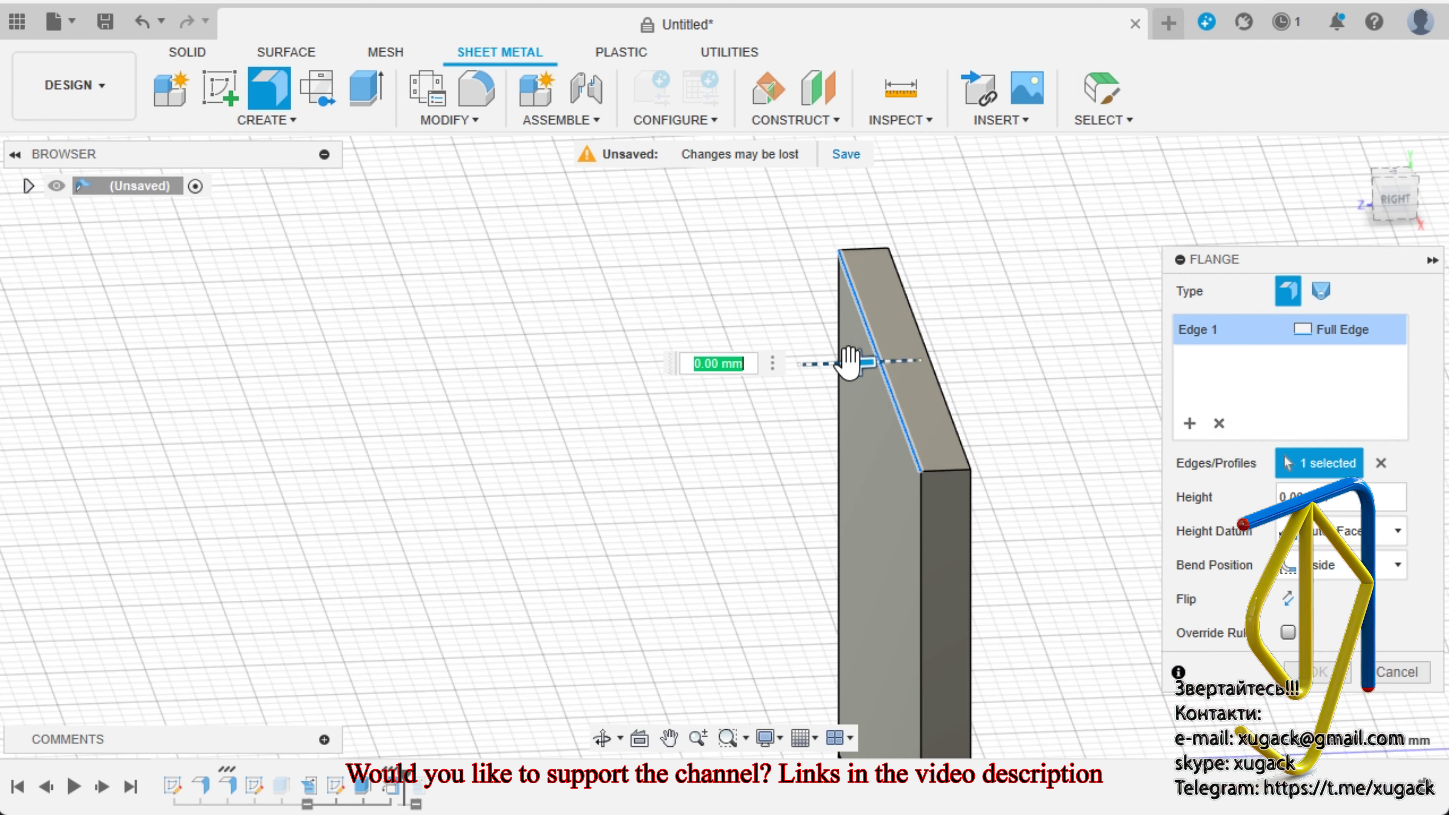
left_click_drag(849, 363, 470, 381)
key("Return")
scroll(950, 469, "up", 3)
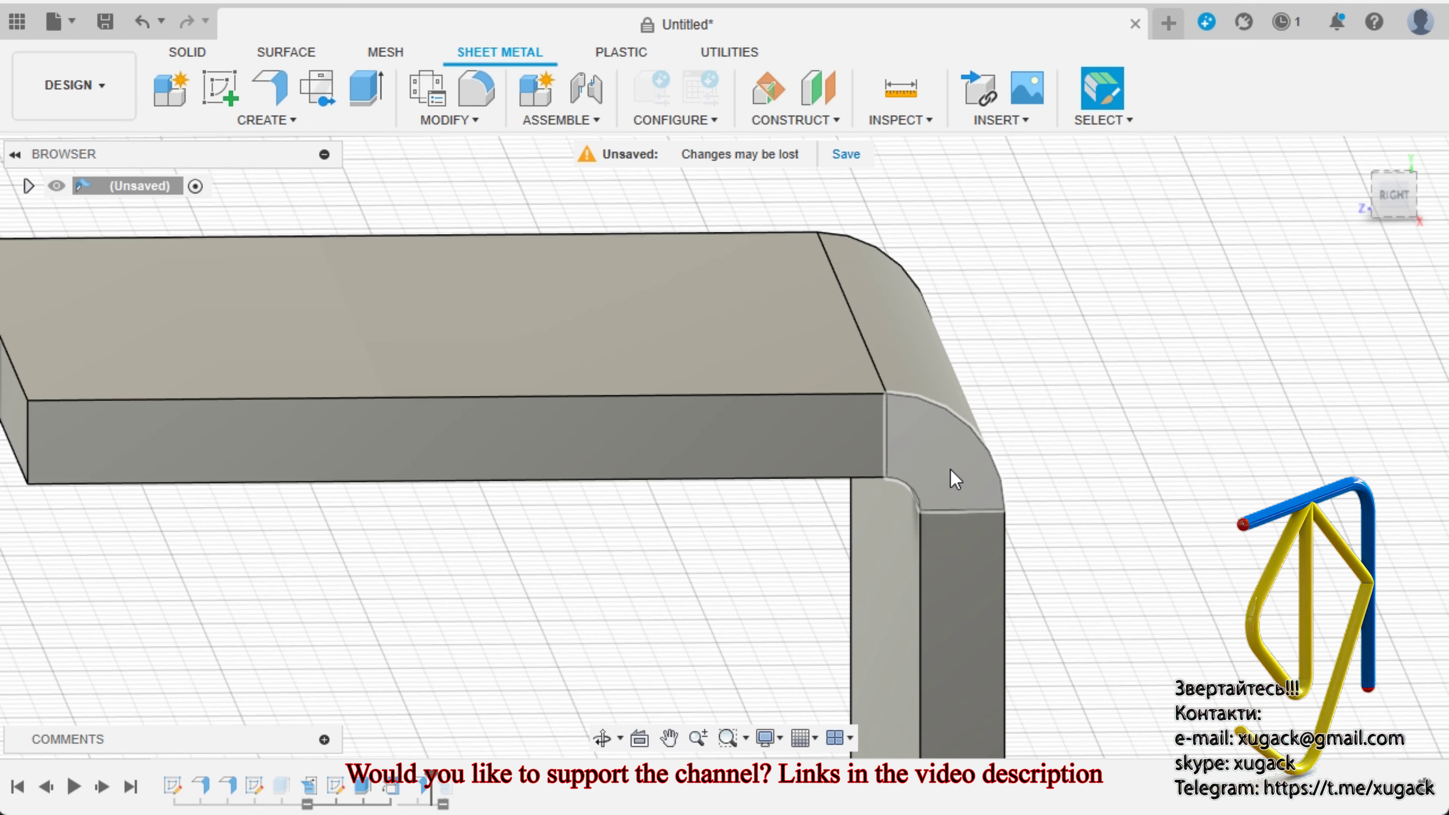
left_click(973, 476)
On the bend's side face, sketch a construction line from the arc centre to the outer arc.
left_click(219, 99)
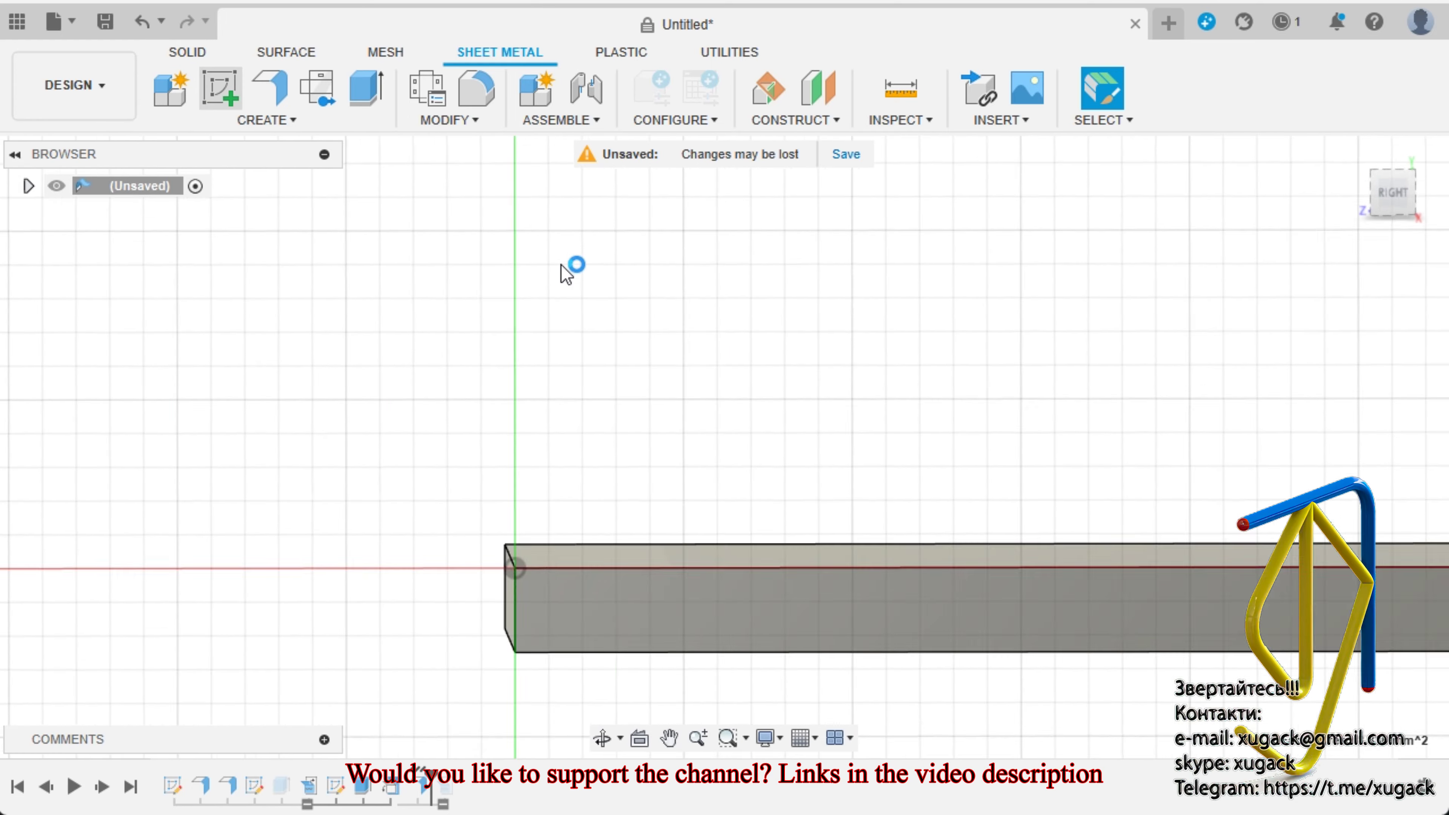
scroll(983, 278, "up", 1)
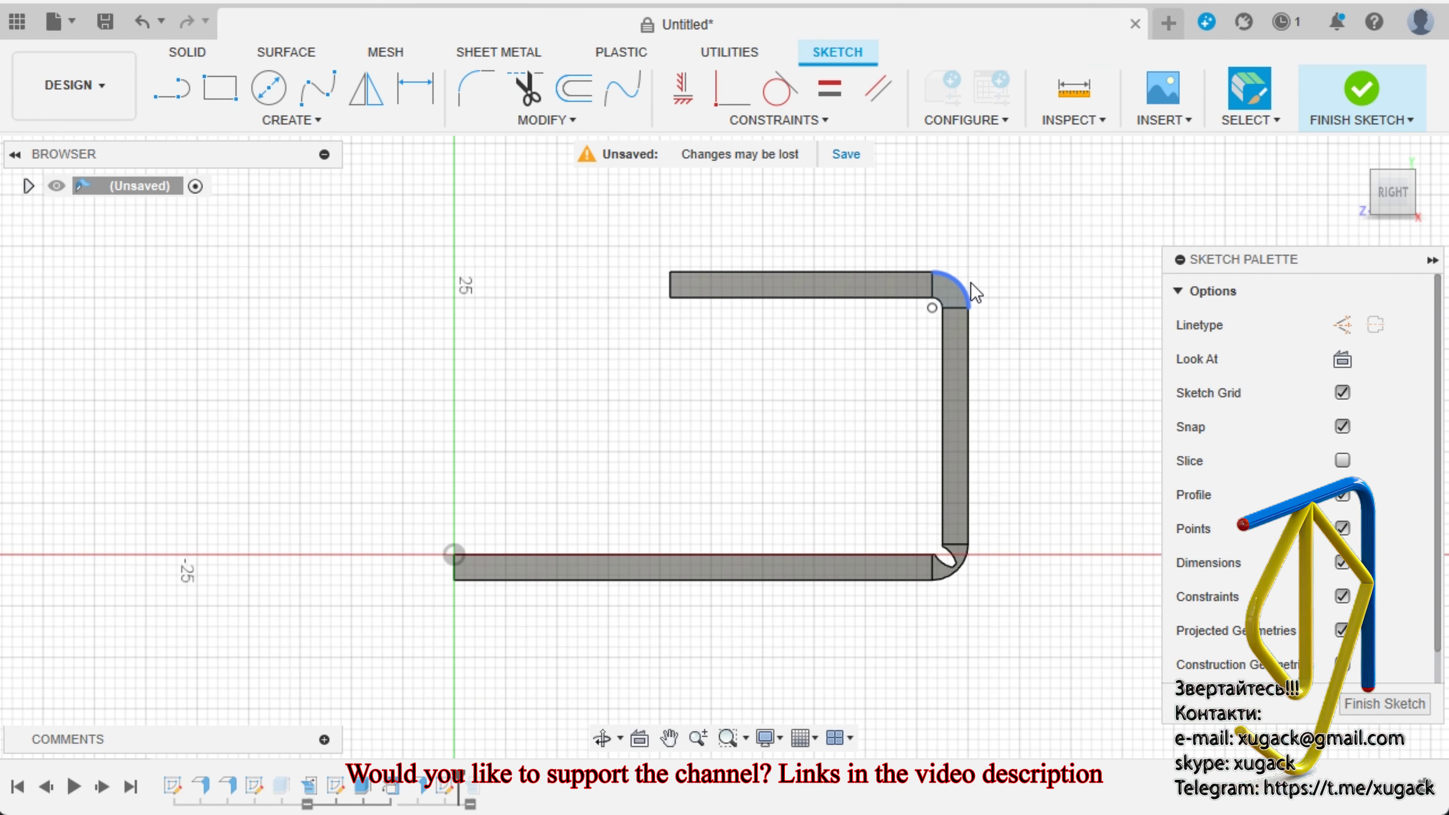
scroll(986, 278, "up", 4)
scroll(951, 325, "up", 3)
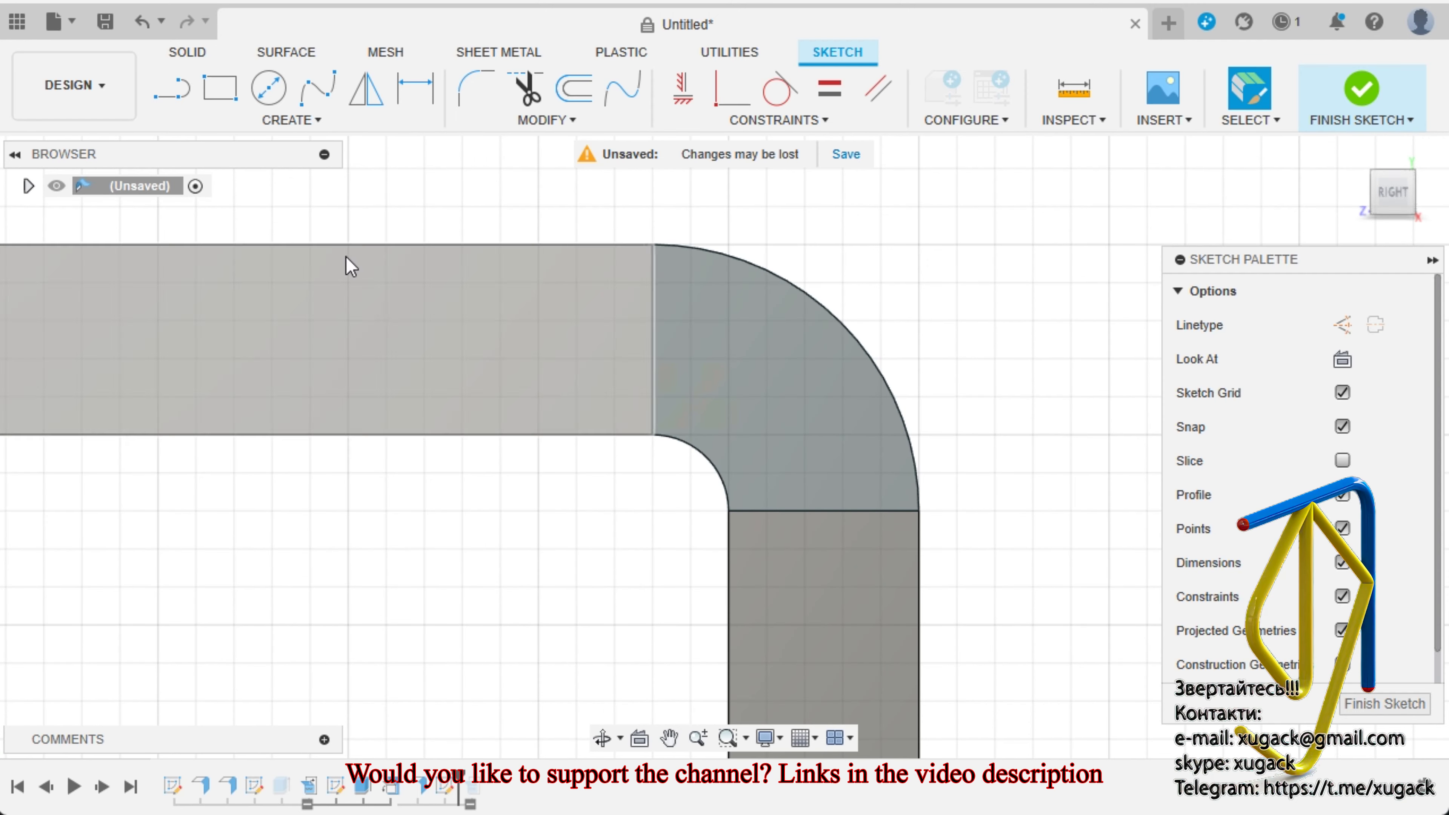
left_click(171, 89)
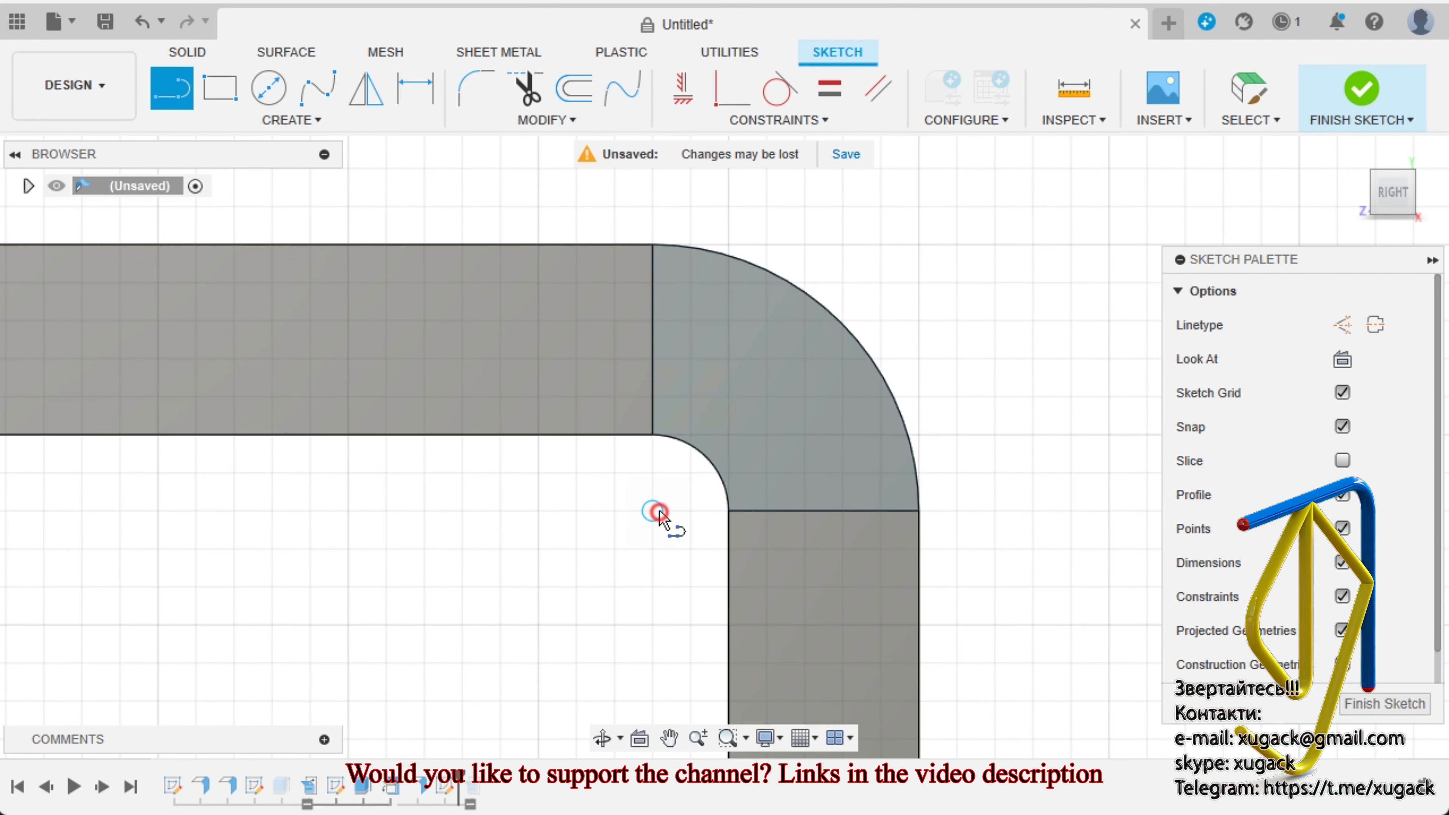
left_click(656, 511)
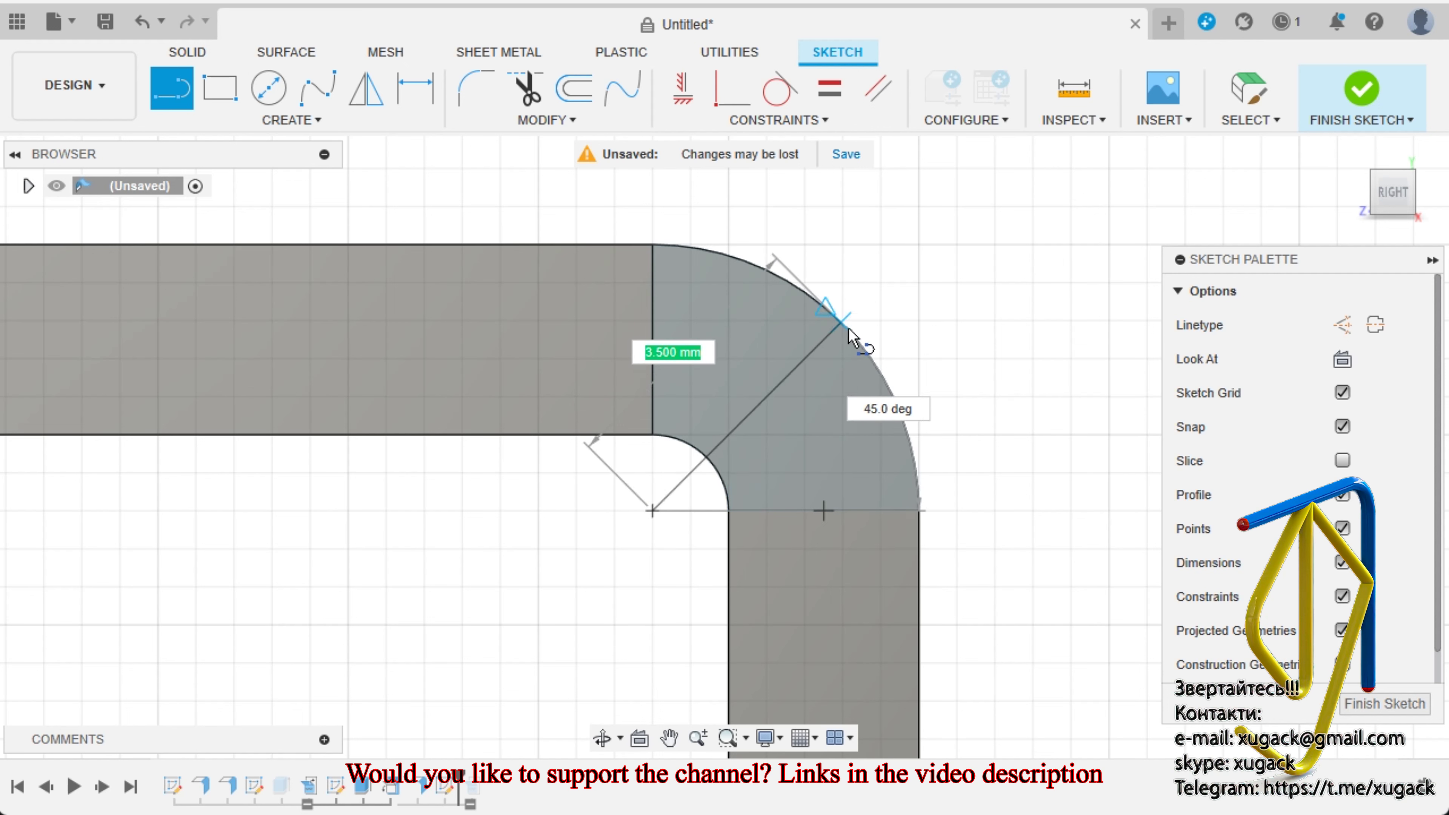
left_click(846, 330)
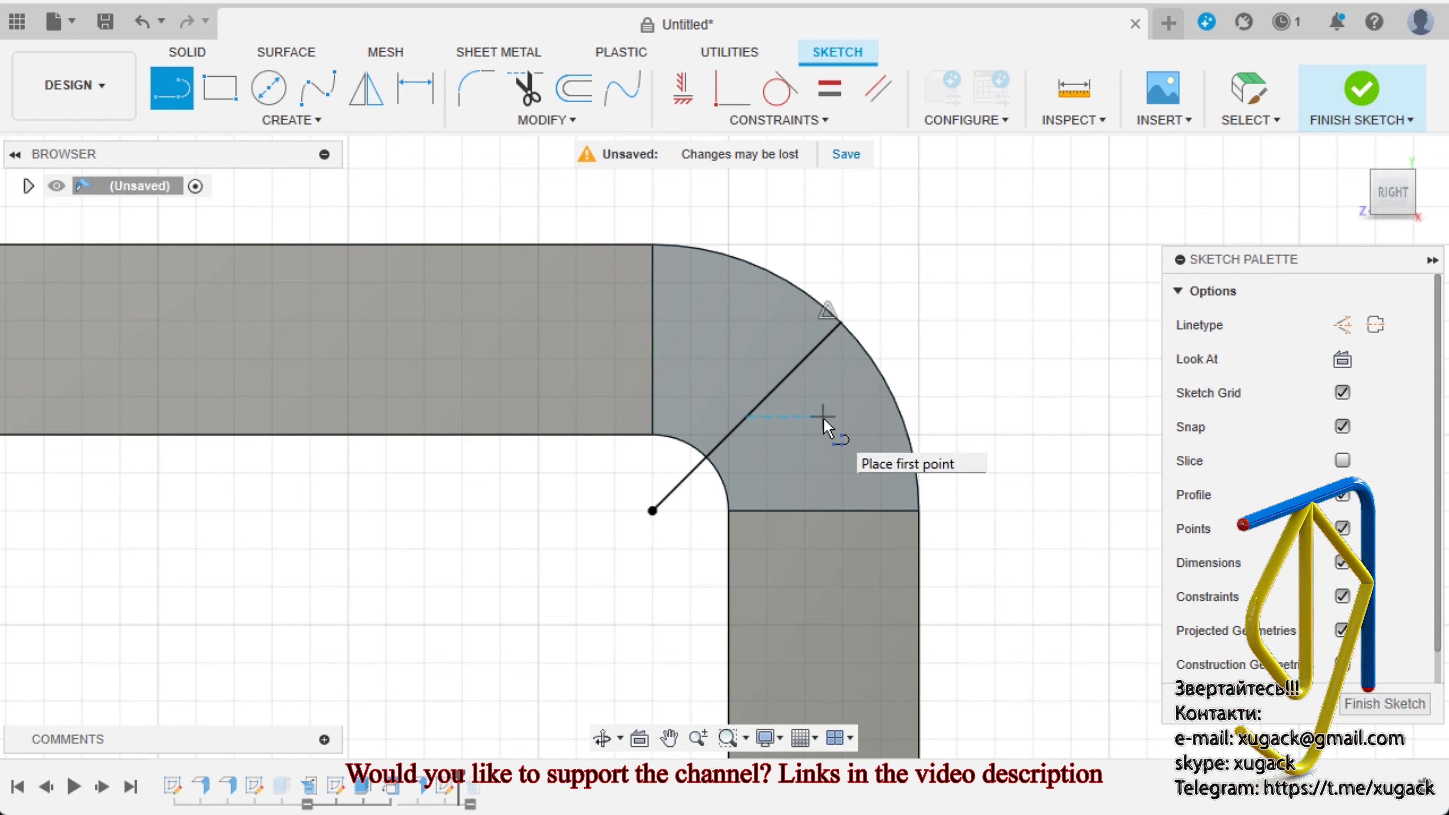
key("Escape")
left_click(798, 366)
right_click(798, 370)
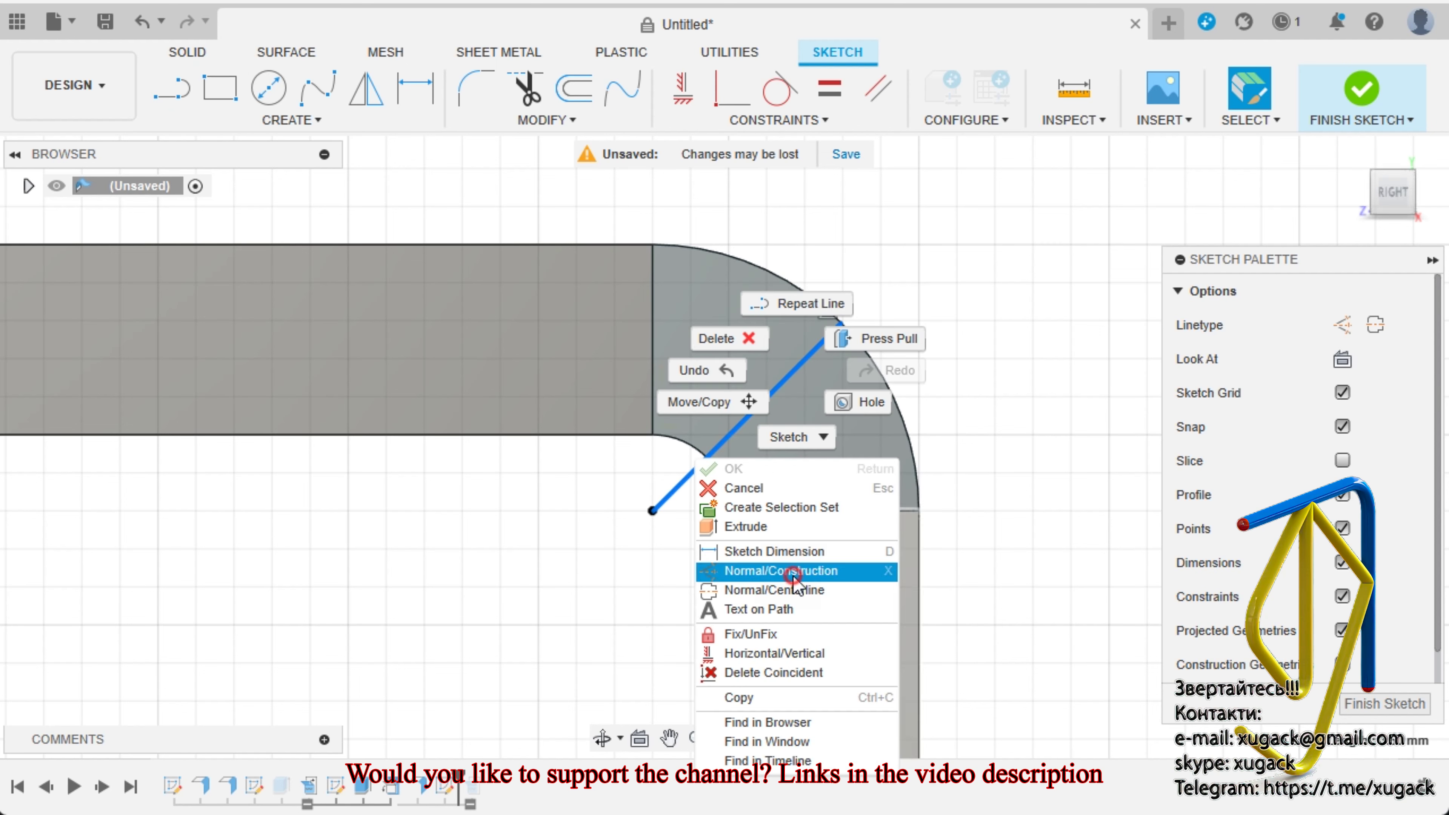
left_click(791, 572)
left_click(1063, 409)
Draw a line along it stopping 0.50 mm short of the outer arc, and finish the sketch.
left_click(182, 105)
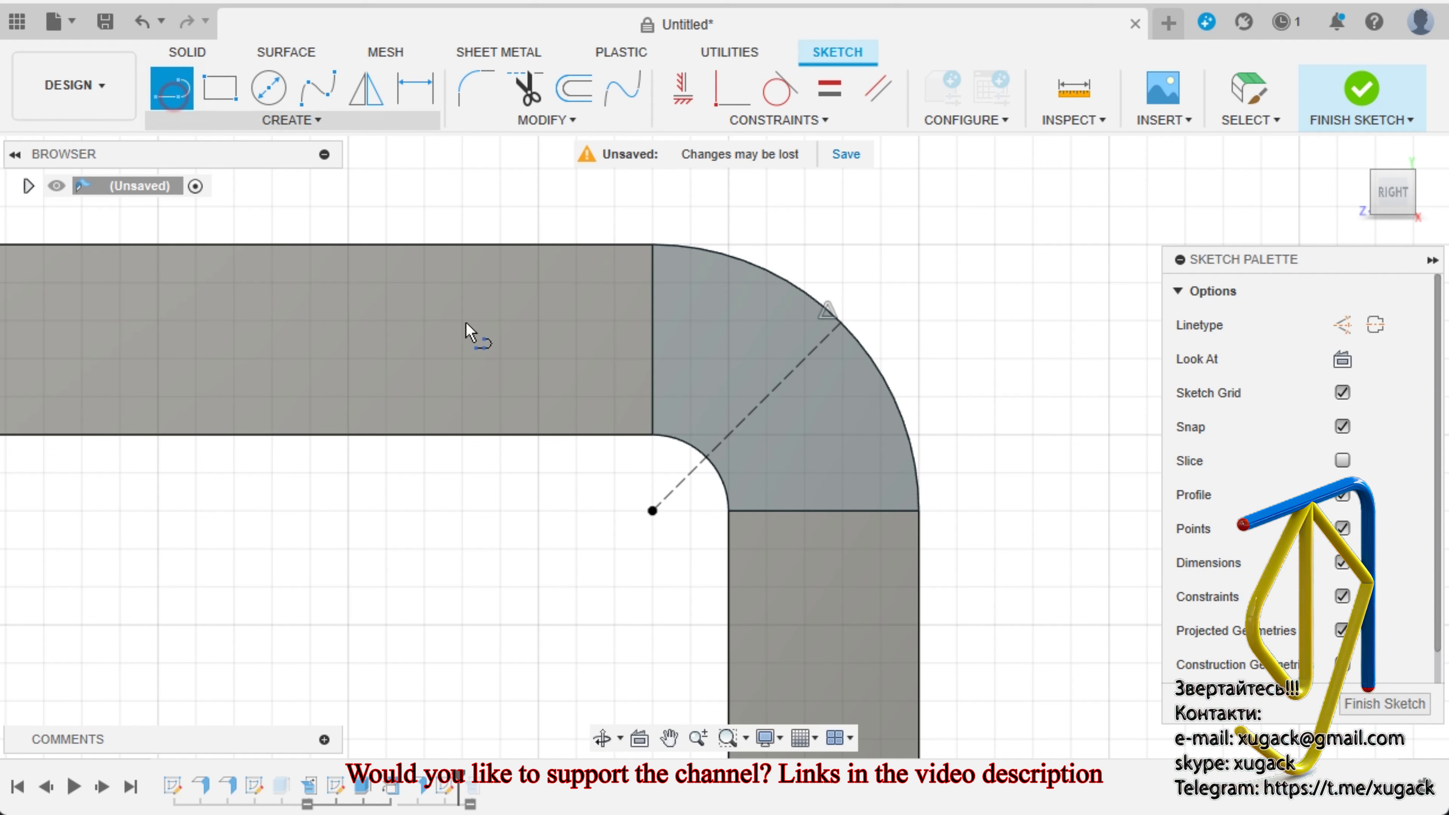
left_click(817, 345)
key("Escape")
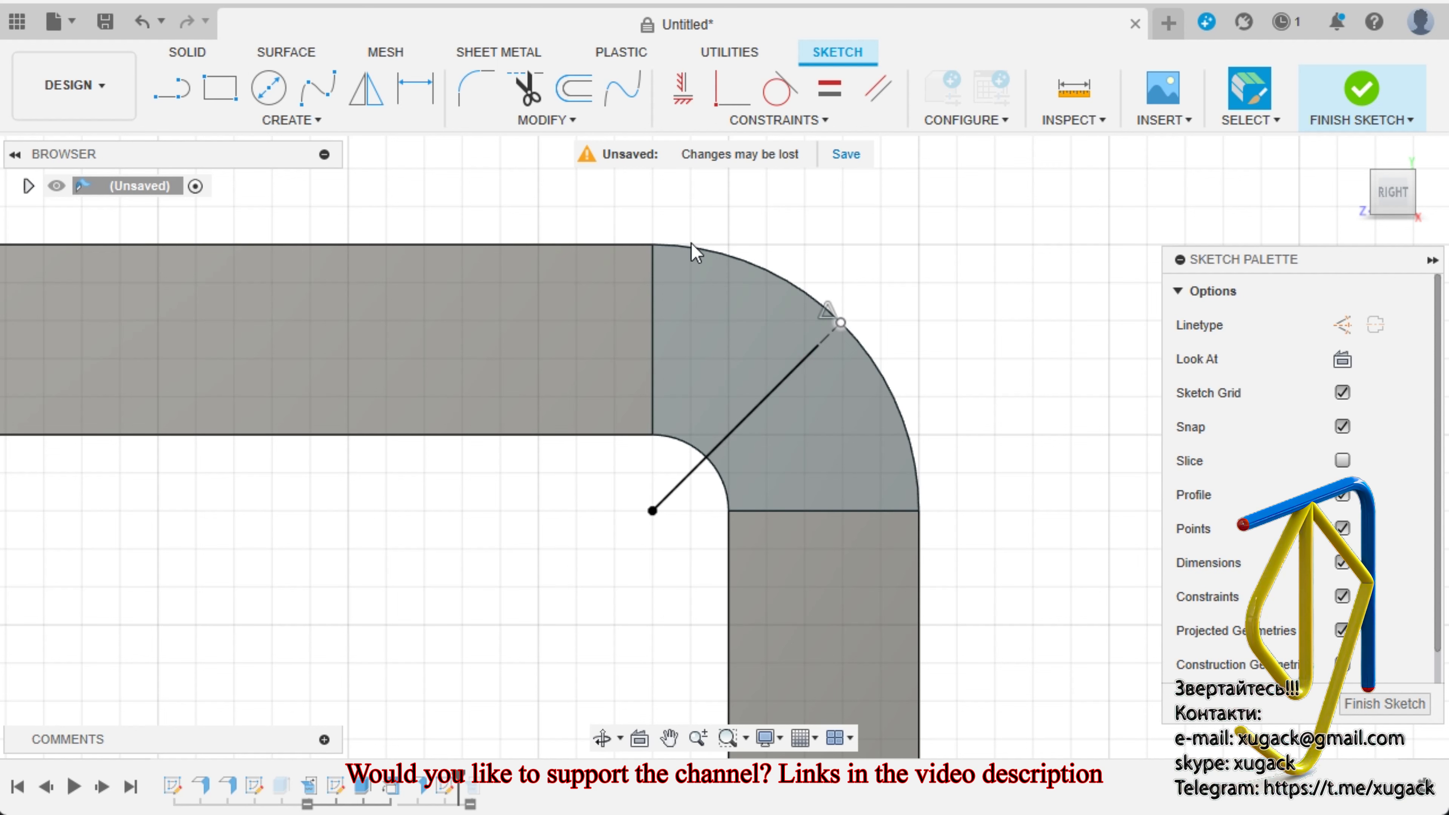
left_click(816, 349)
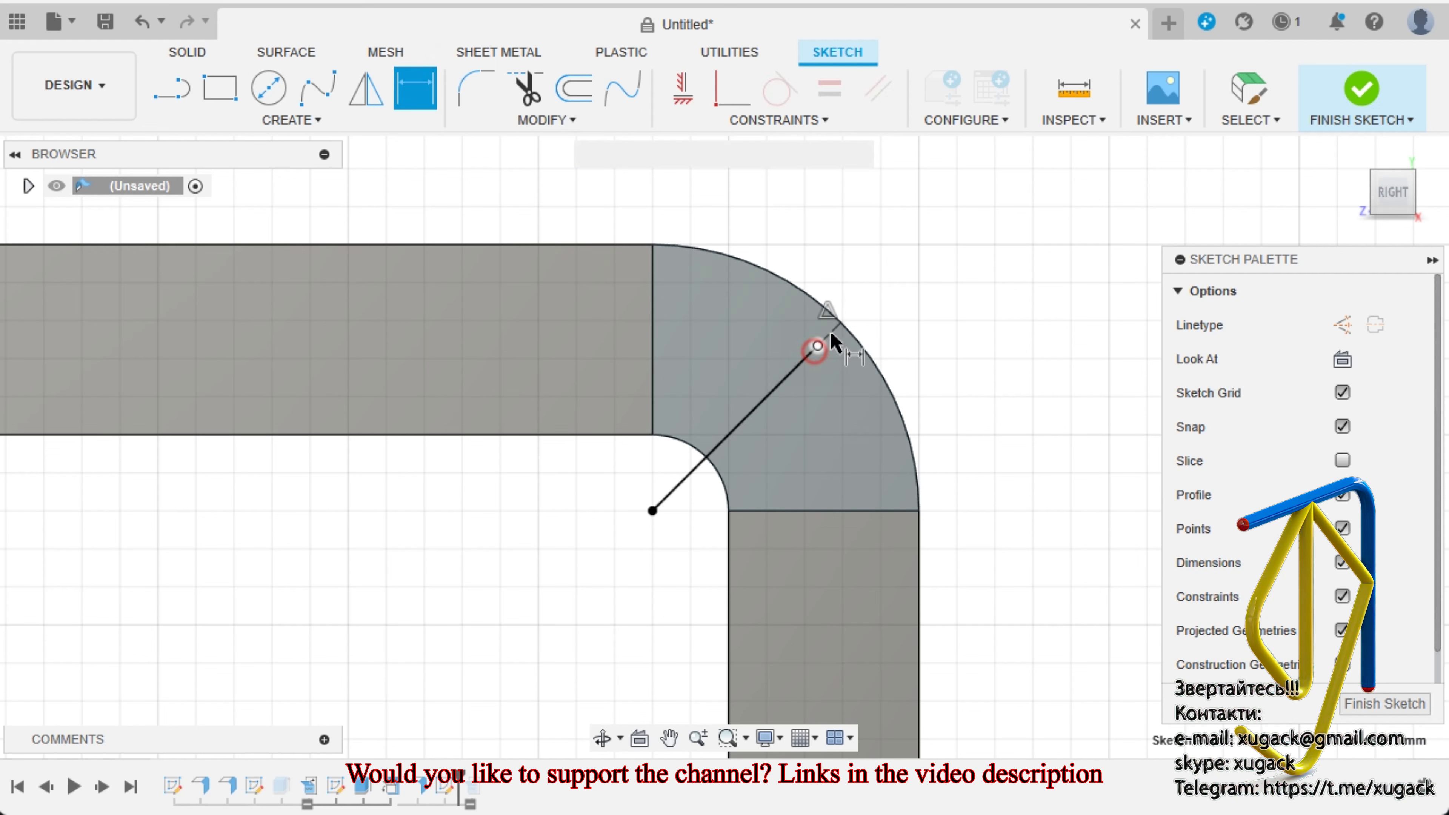
left_click(838, 325)
left_click(850, 381)
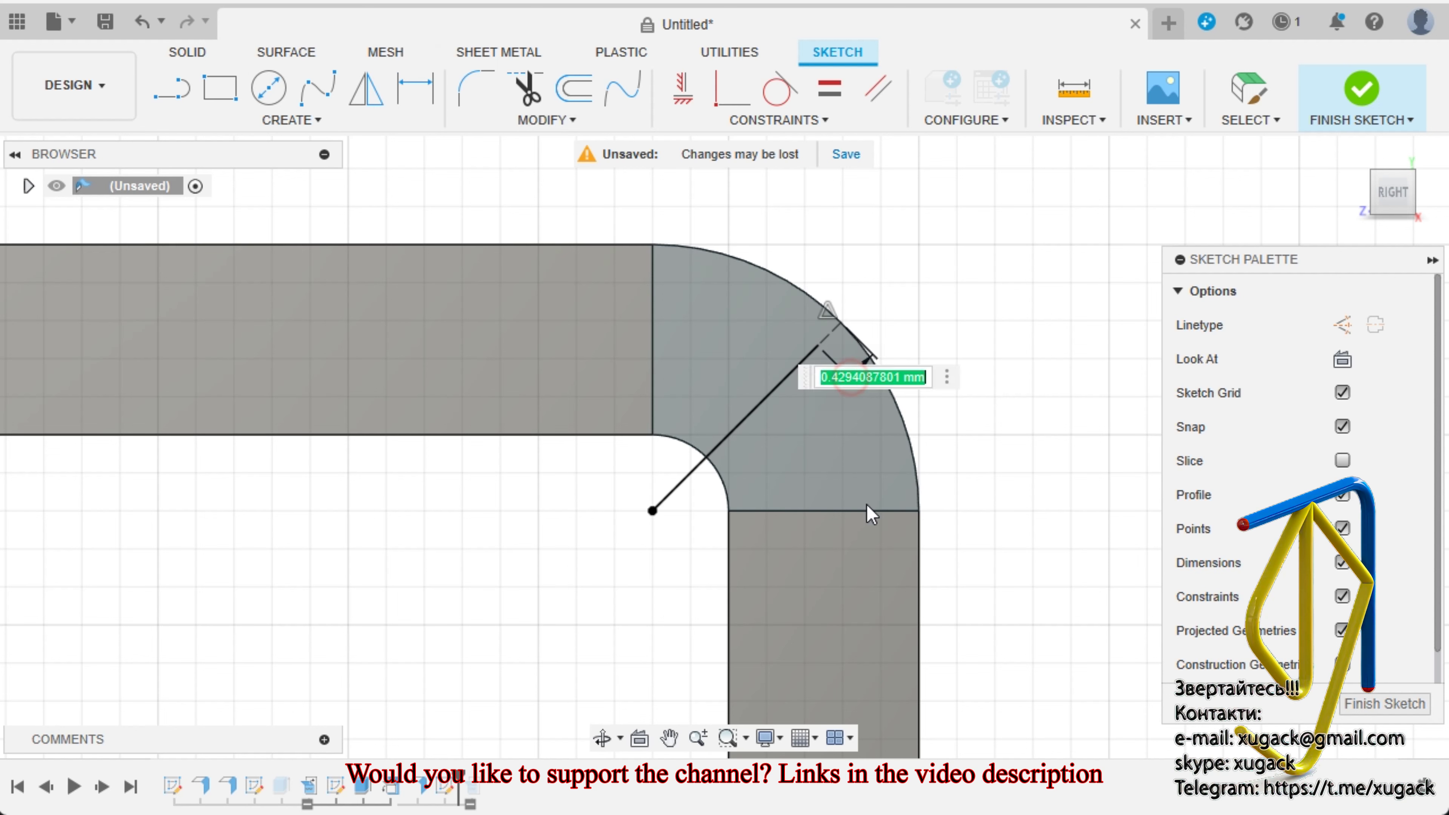
type("05")
key("Return")
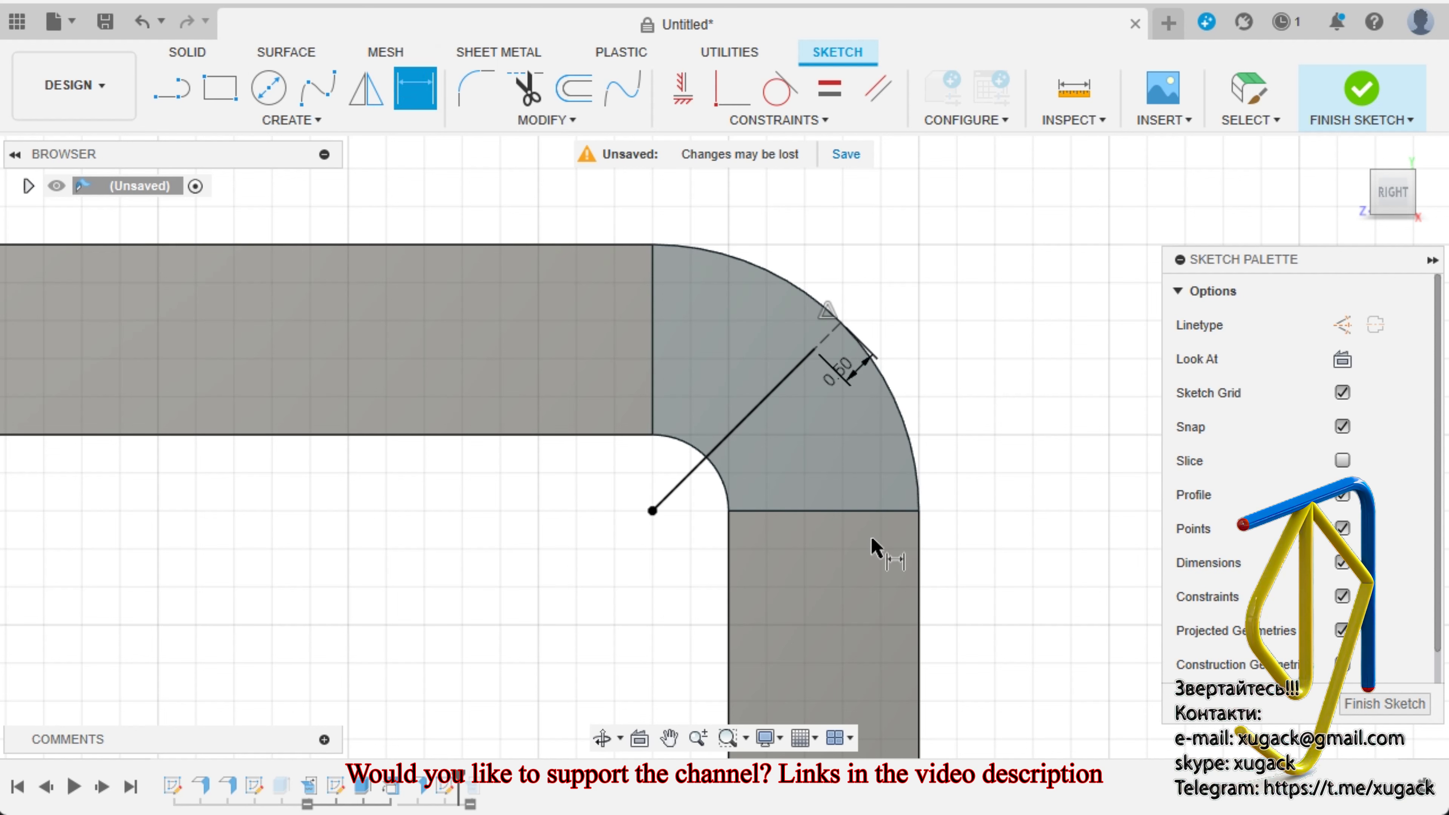
left_click(1360, 94)
scroll(986, 502, "down", 3)
scroll(986, 502, "down", 3)
Cut a thin-wall extrude 42 mm deep, centred on the diagonal corner line.
mouse_move(985, 502)
middle_mouse_down("shift")
mouse_move(1029, 577)
mouse_move(1009, 570)
middle_mouse_up("shift")
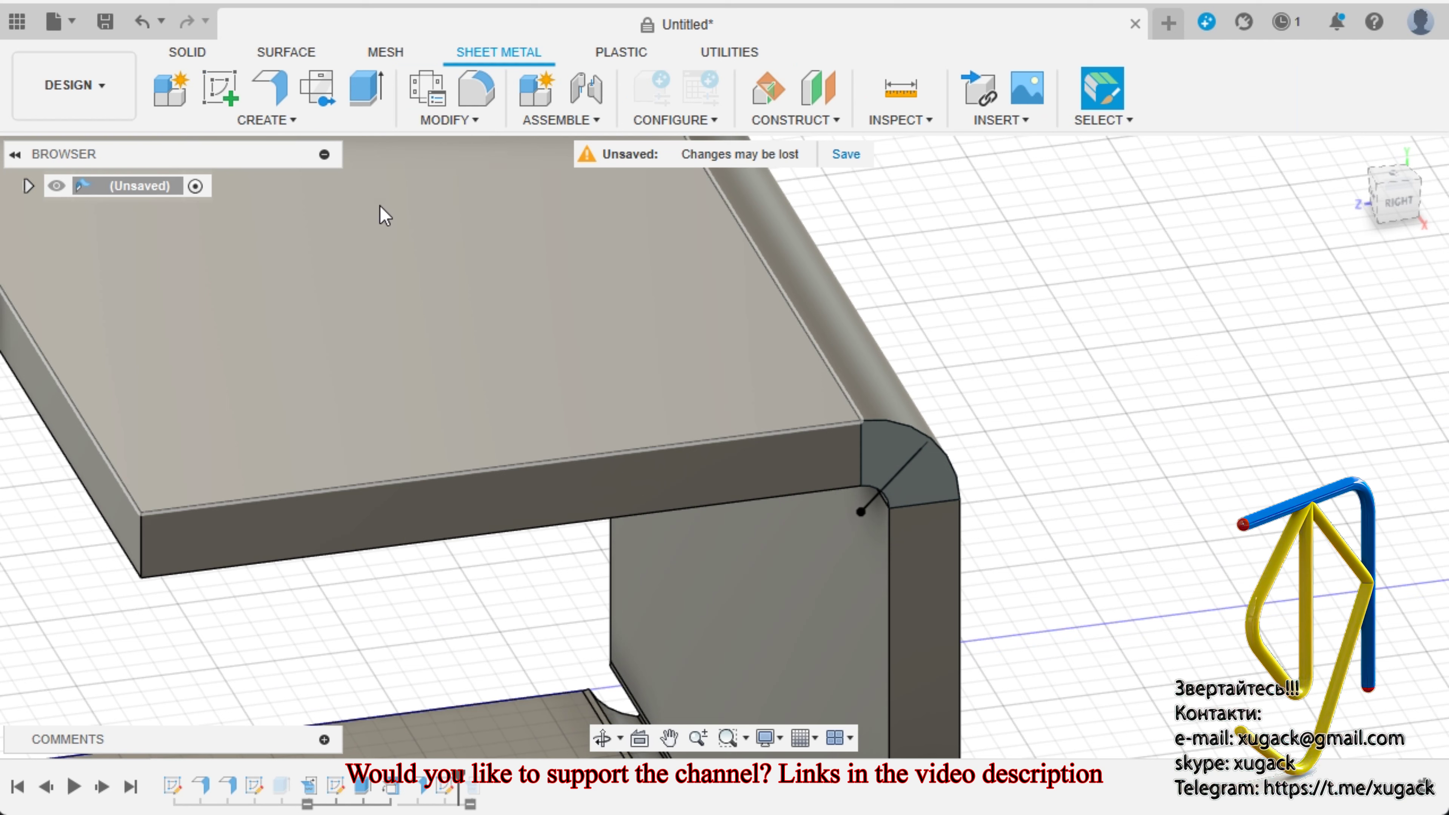
left_click(188, 52)
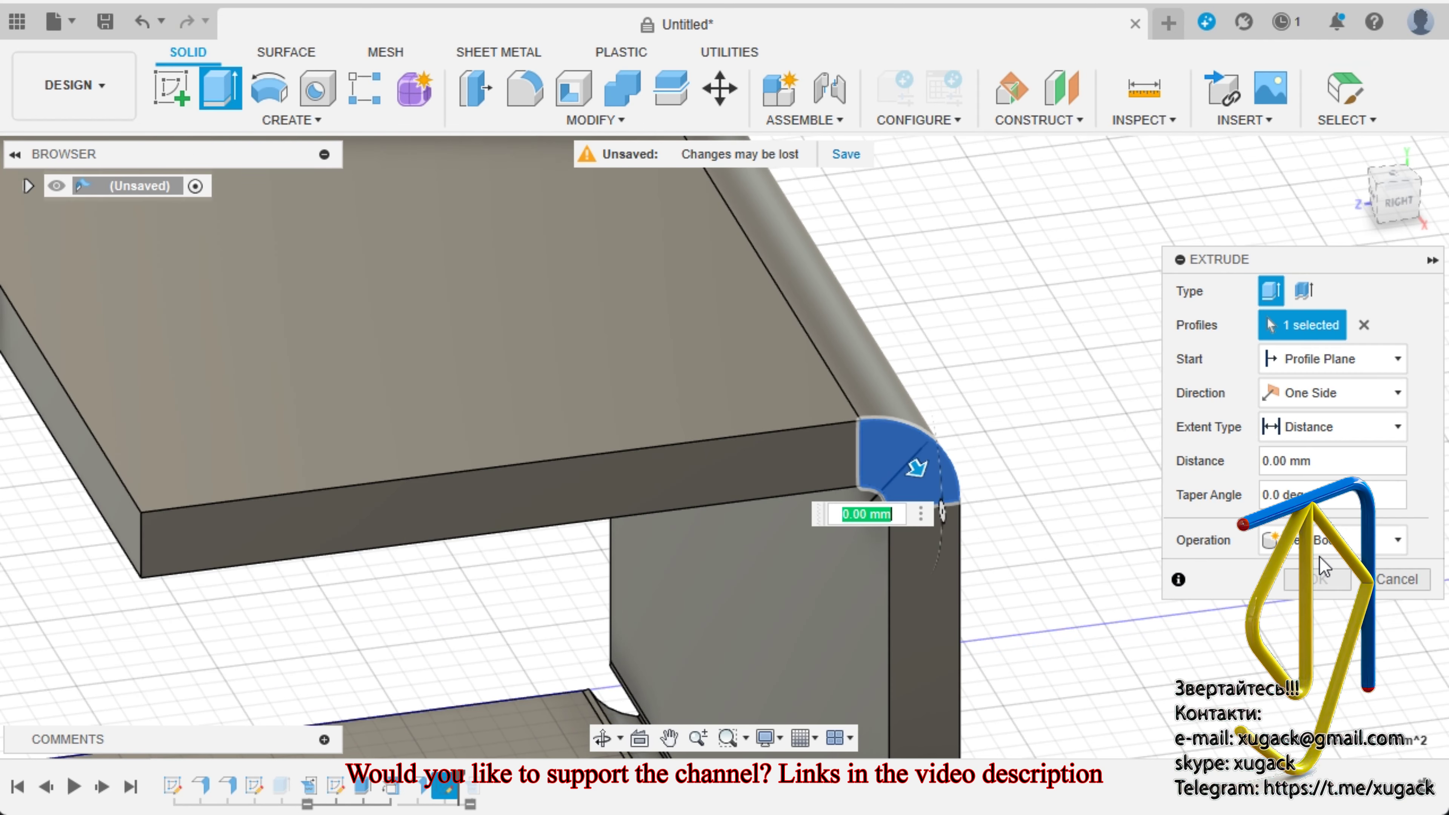
left_click(1365, 325)
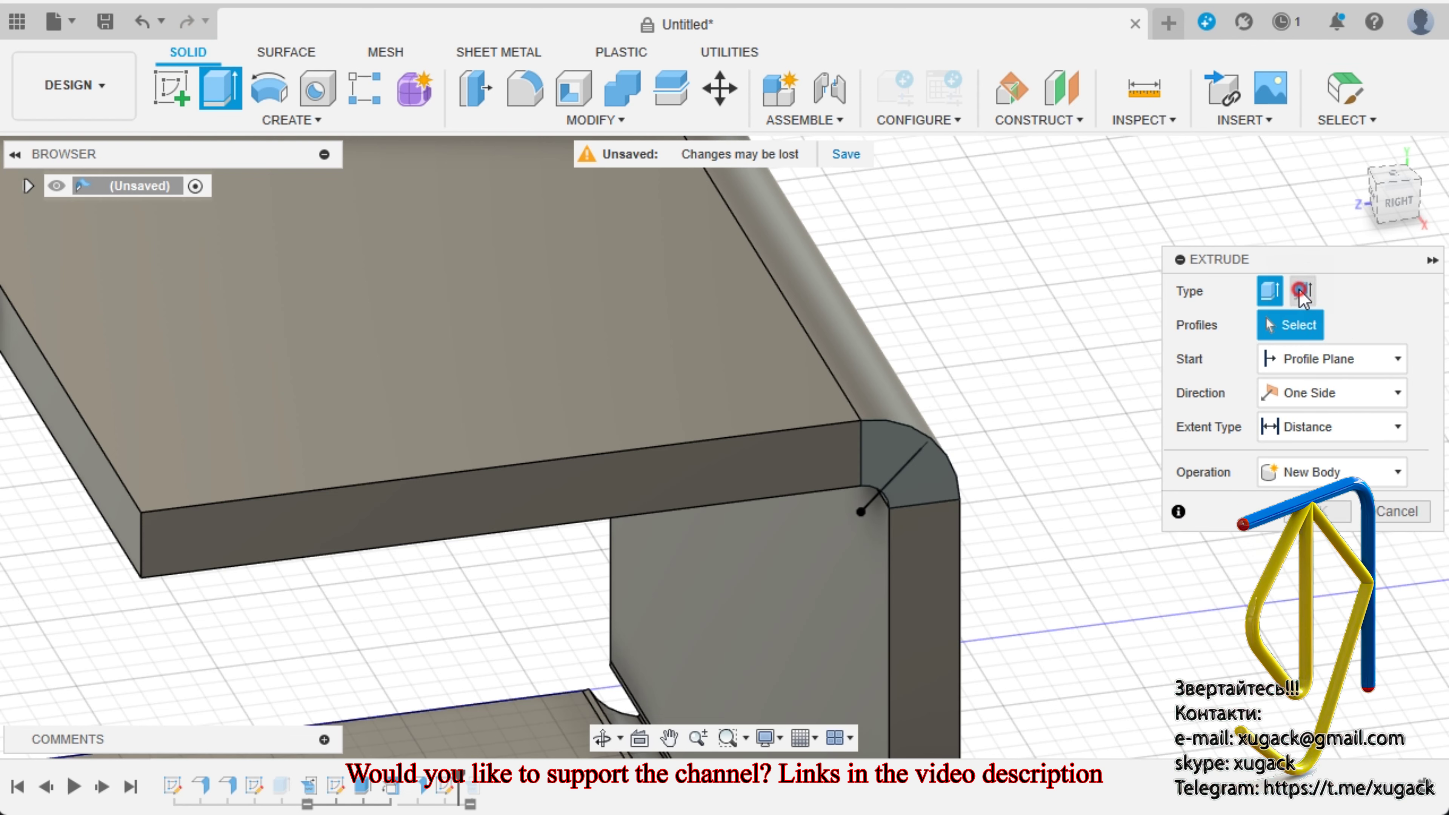
left_click(1301, 292)
left_click(901, 471)
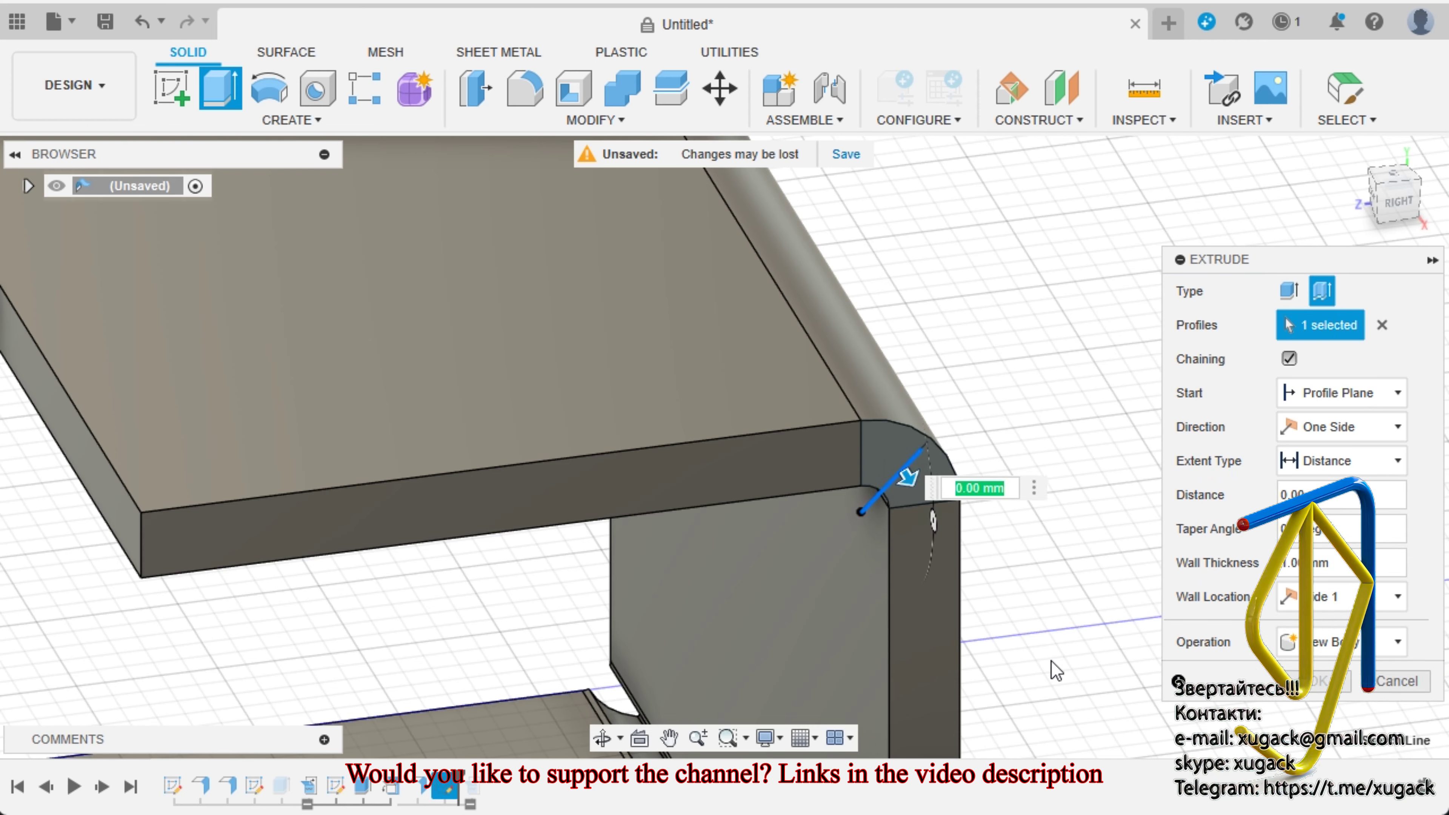
middle_click_drag(1056, 670, 946, 596, "shift")
left_click_drag(913, 497, 696, 209)
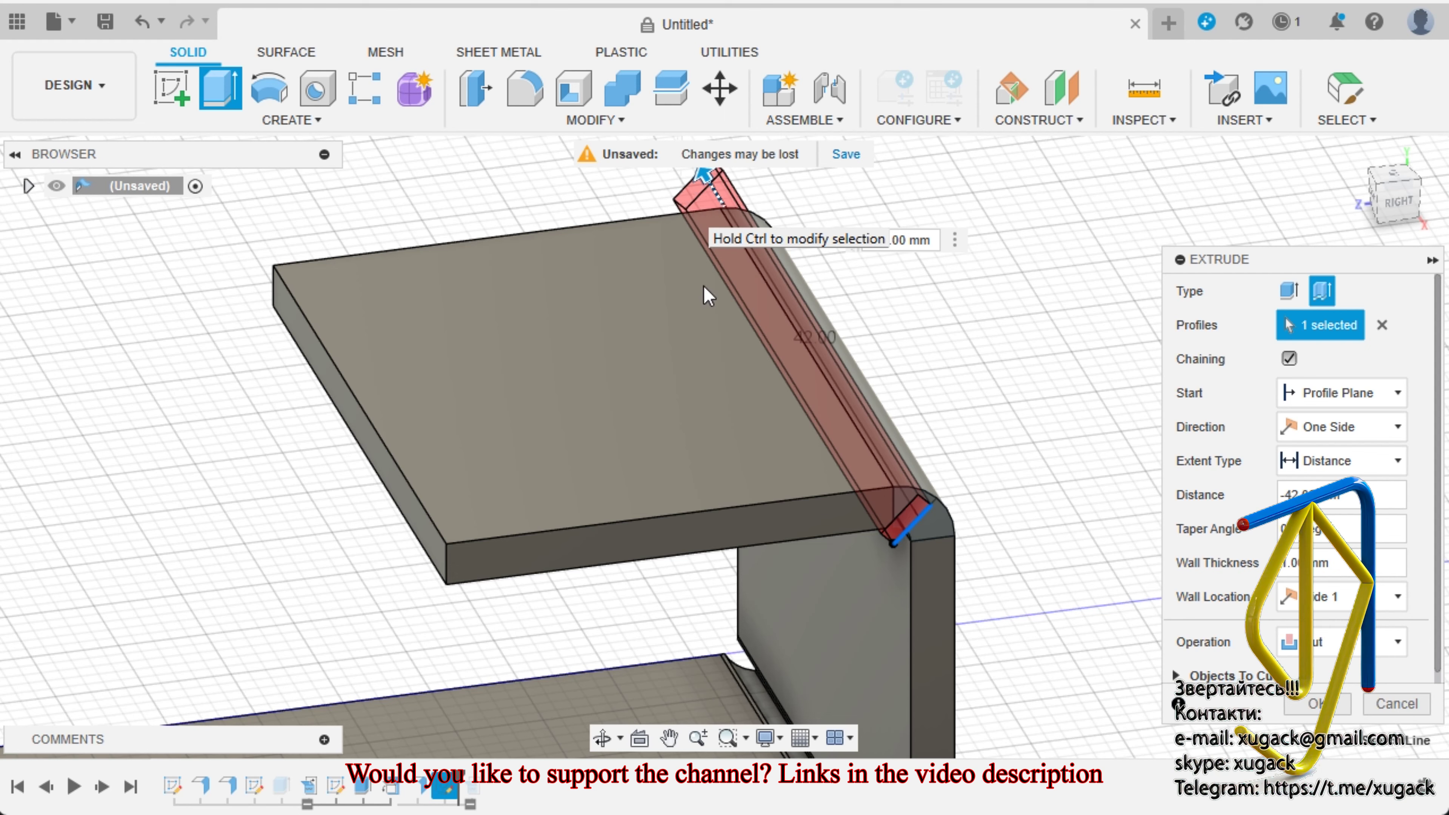
left_click(1399, 211)
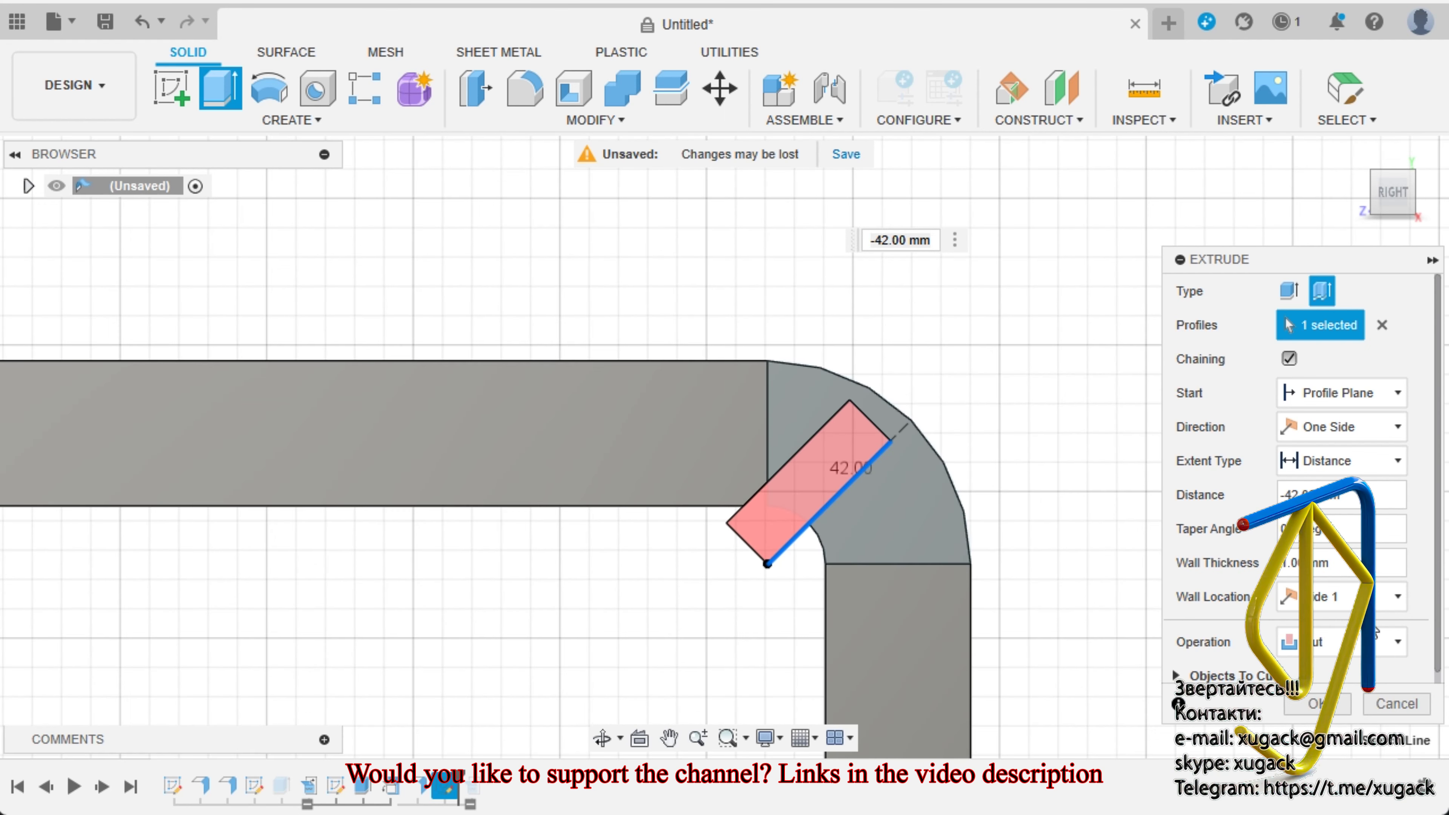
left_click(1381, 597)
left_click(1330, 665)
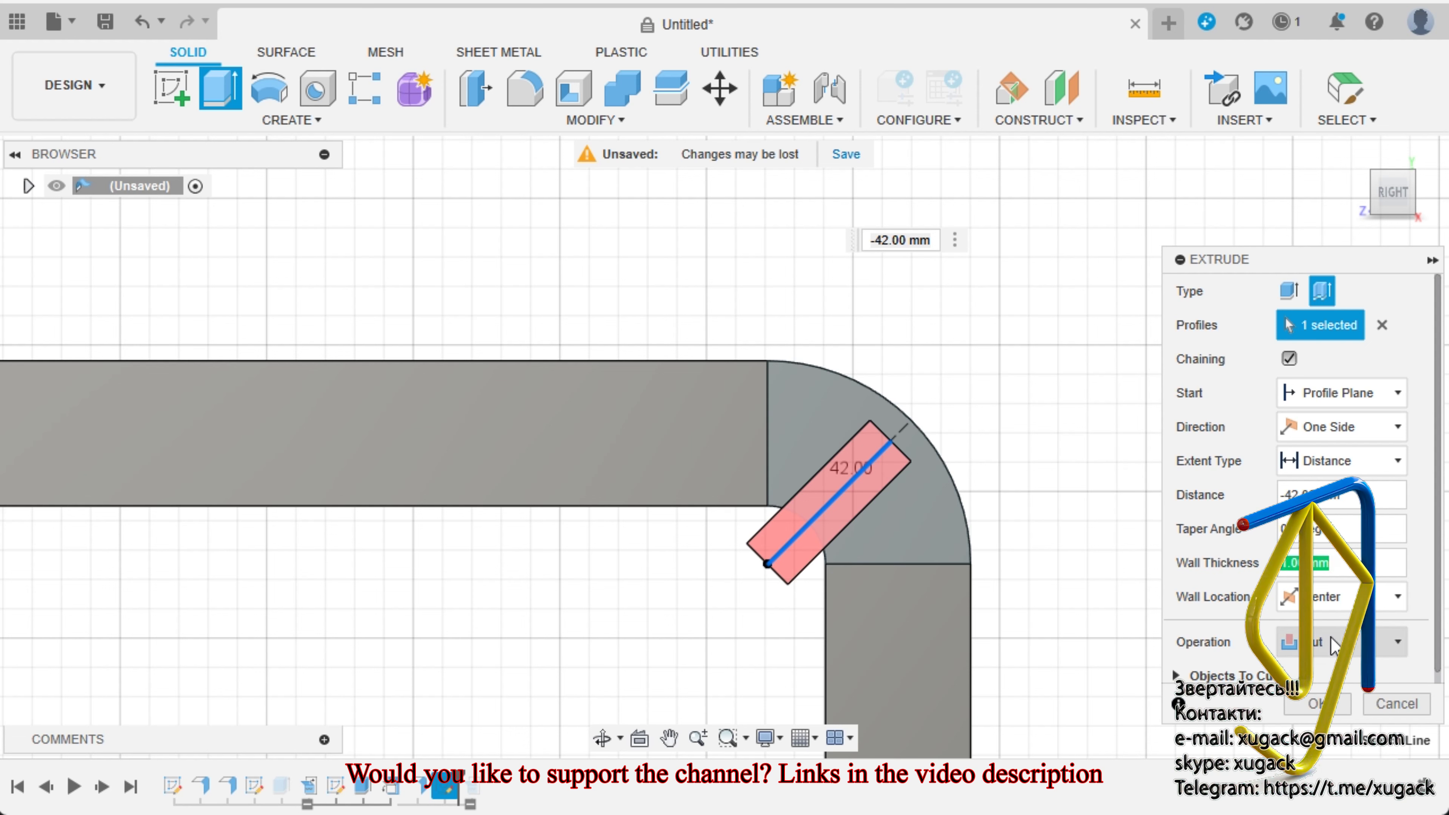
type("1.5")
key("Return")
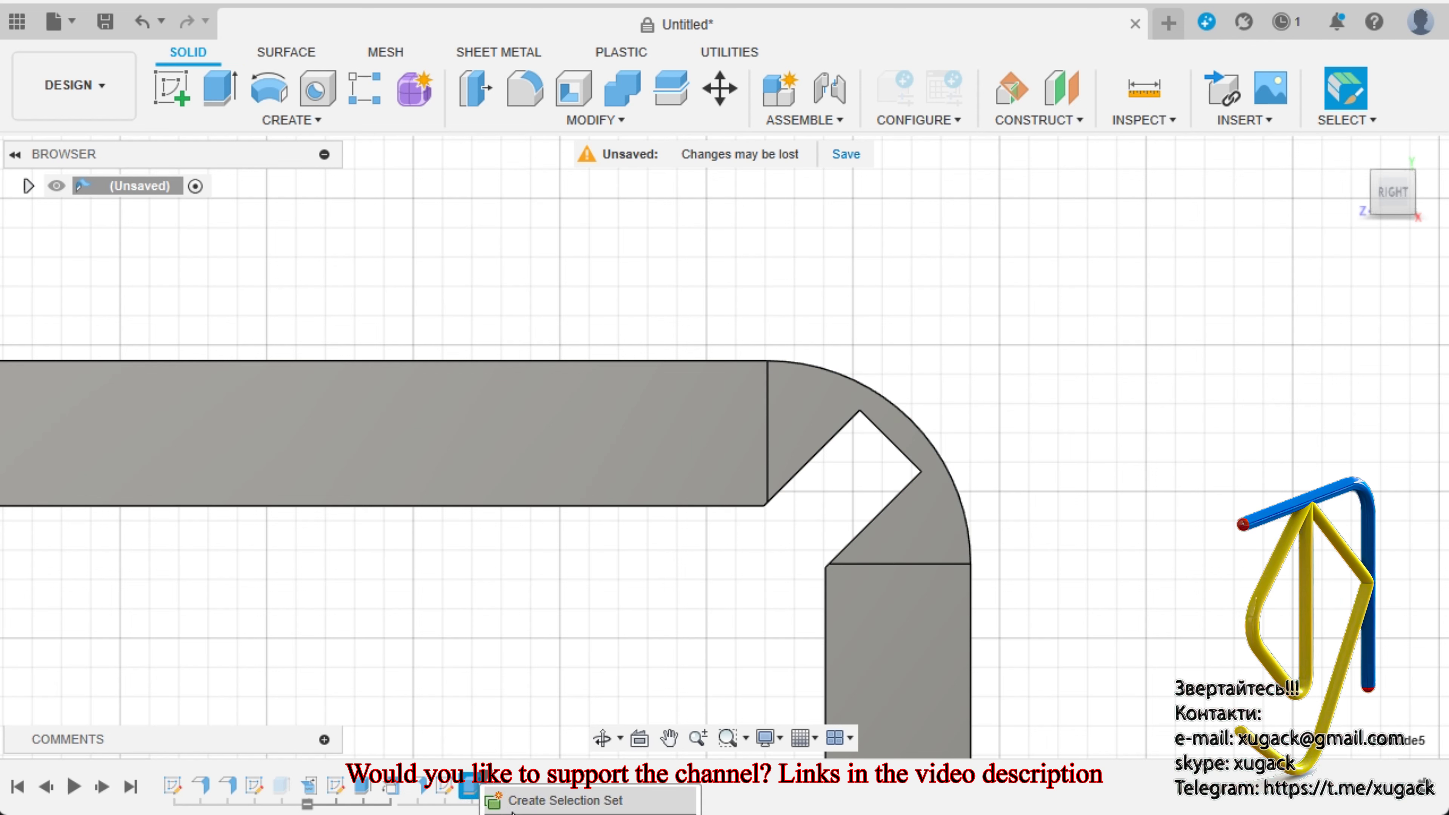
Change the thin cut's wall thickness to 1.2 mm.
double_click(478, 788)
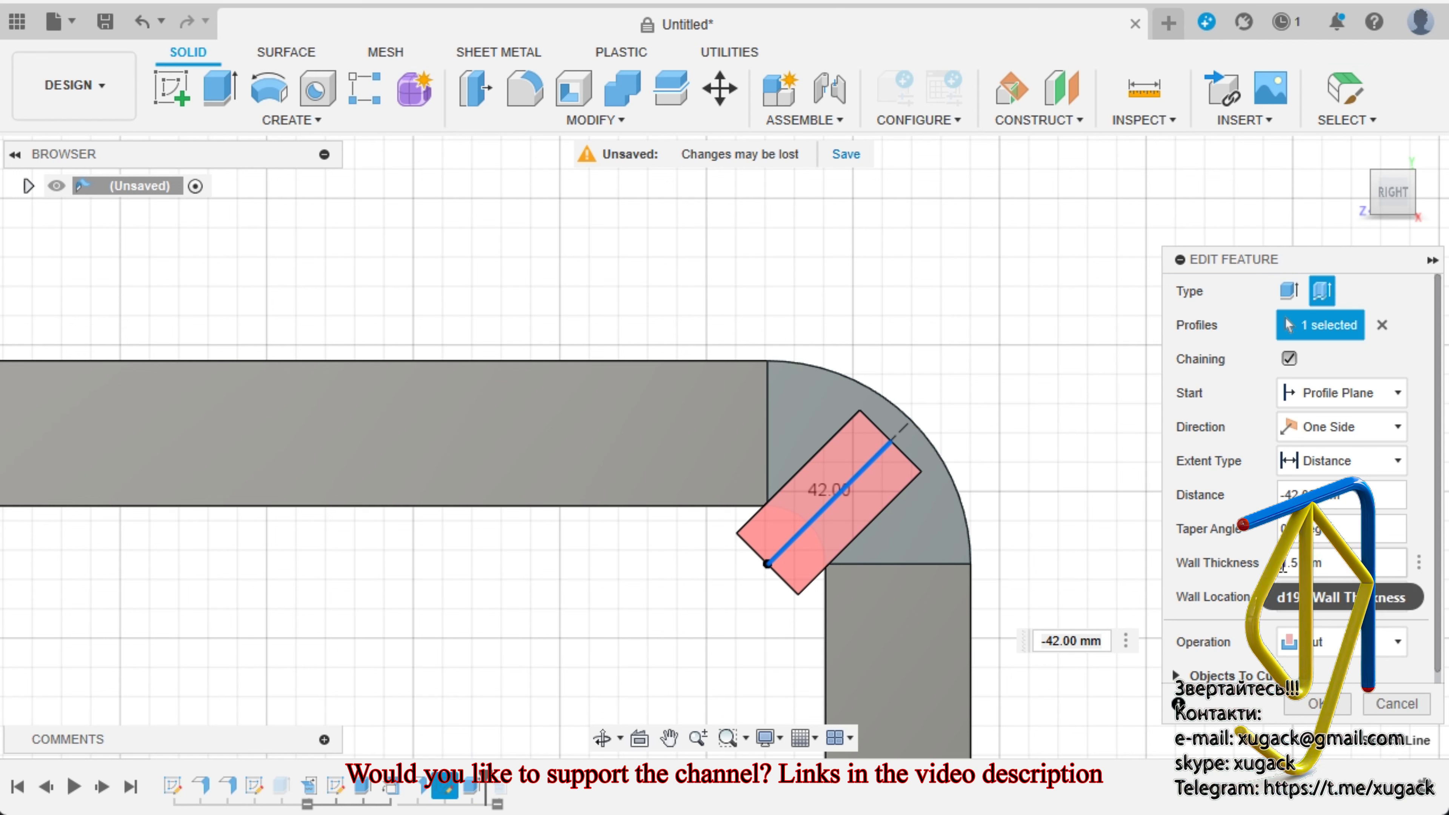
type("1.2")
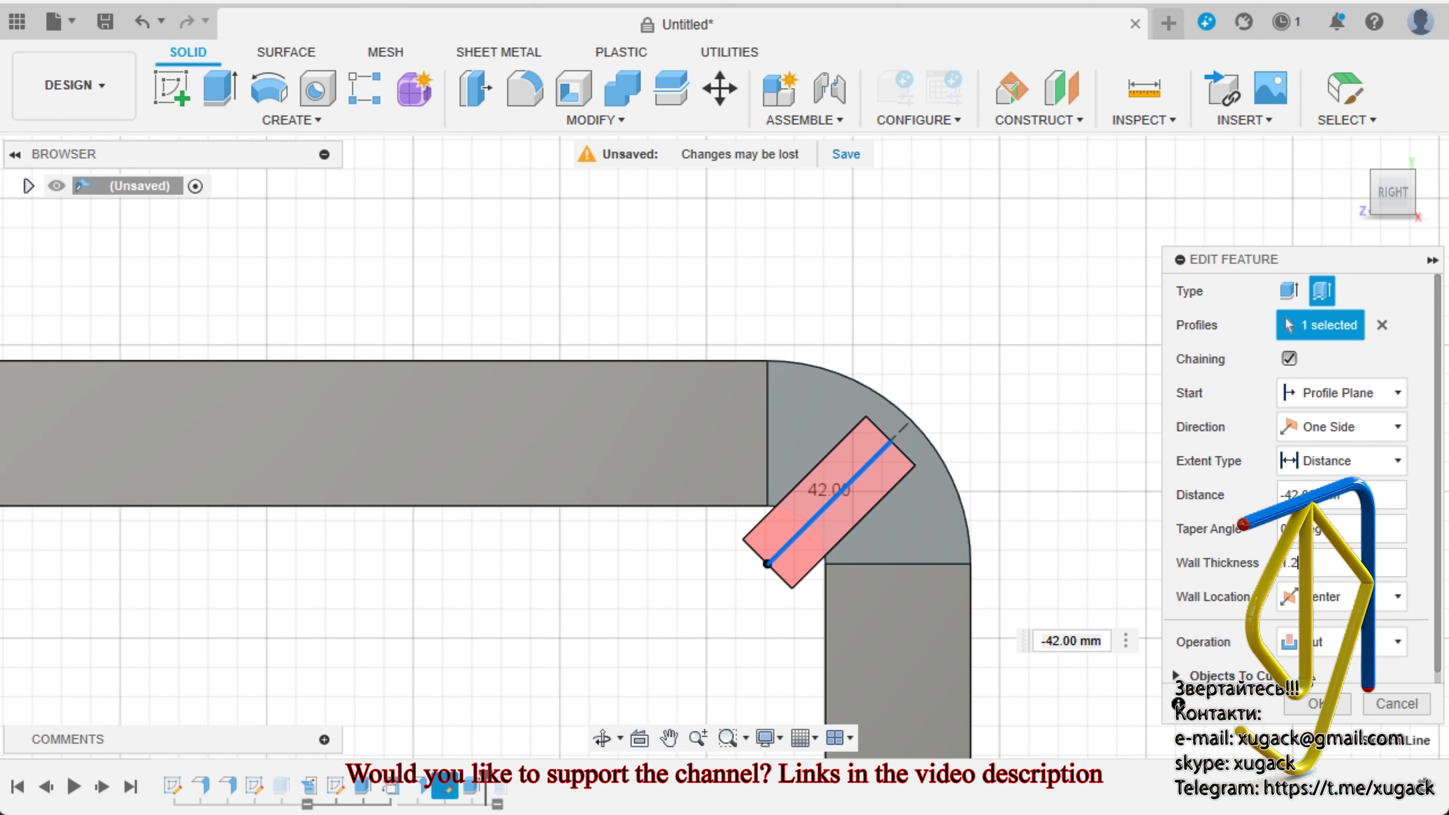
key("Return")
scroll(1083, 671, "down", 5)
scroll(1013, 550, "down", 3)
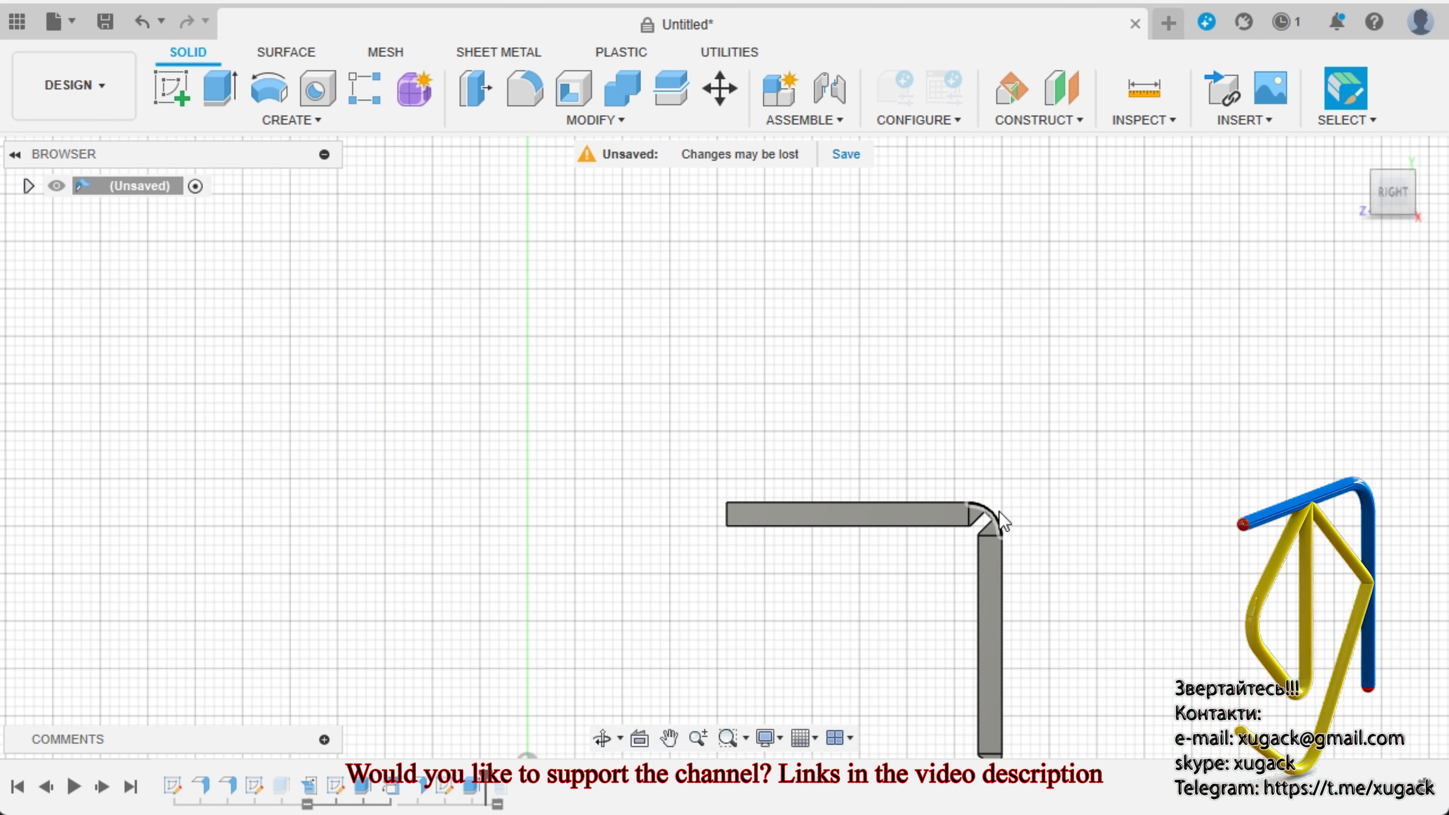
scroll(999, 511, "up", 1)
middle_click_drag(977, 524, 1019, 582, "shift")
Activate the Flat Pattern from the design browser.
scroll(1148, 599, "down", 3)
scroll(1129, 601, "up", 2)
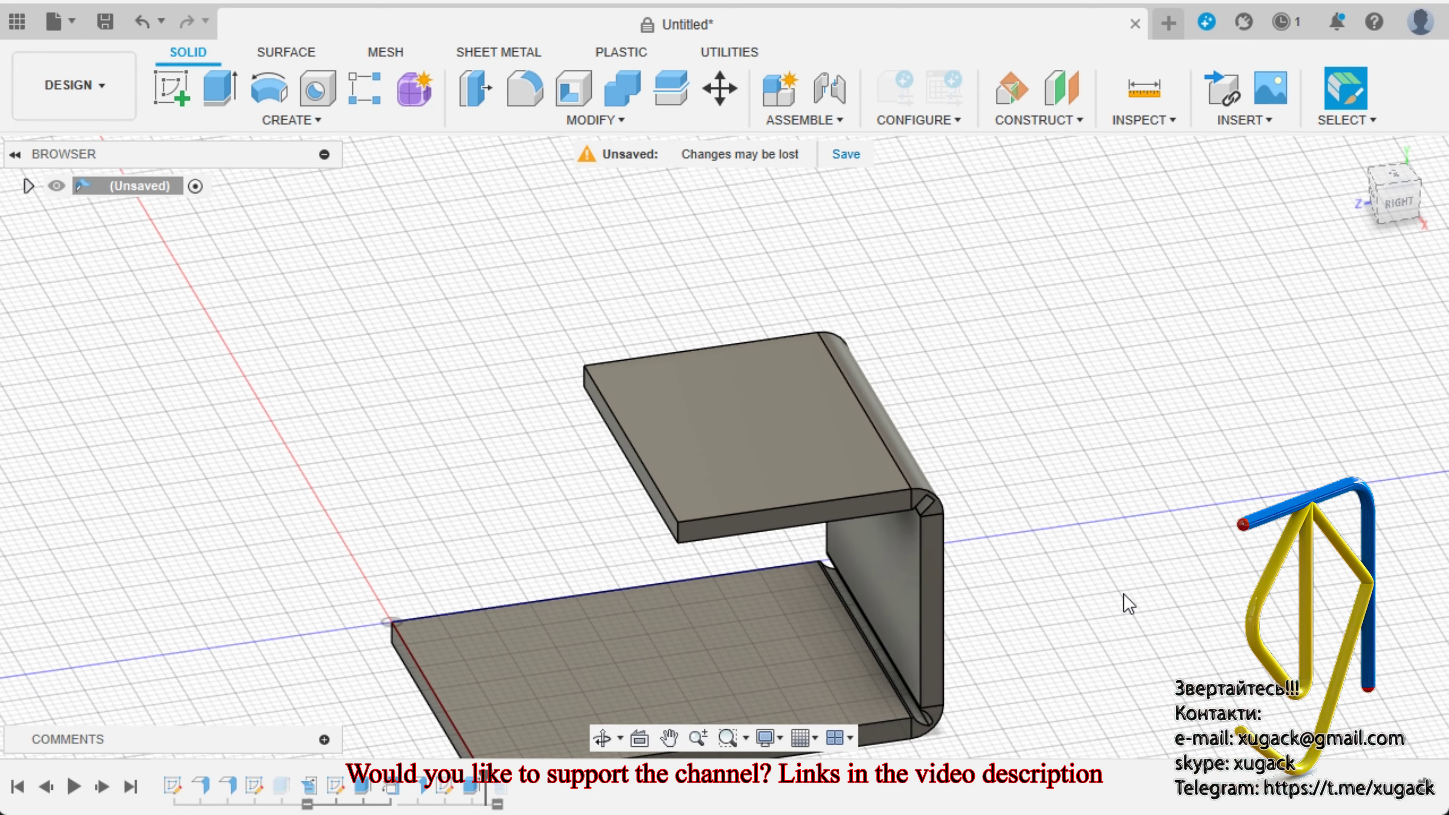
scroll(1021, 582, "up", 2)
left_click(28, 186)
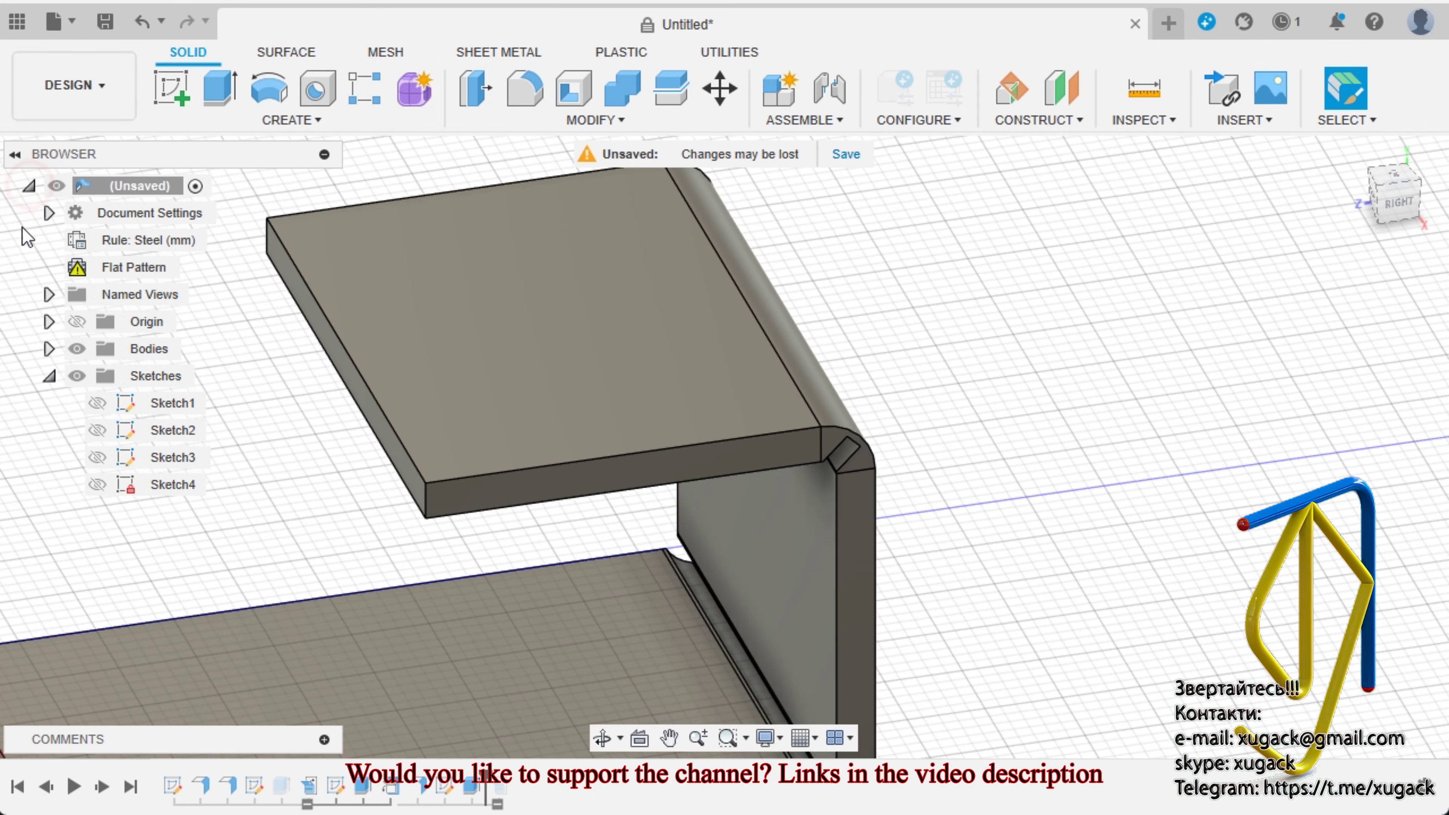
right_click(125, 274)
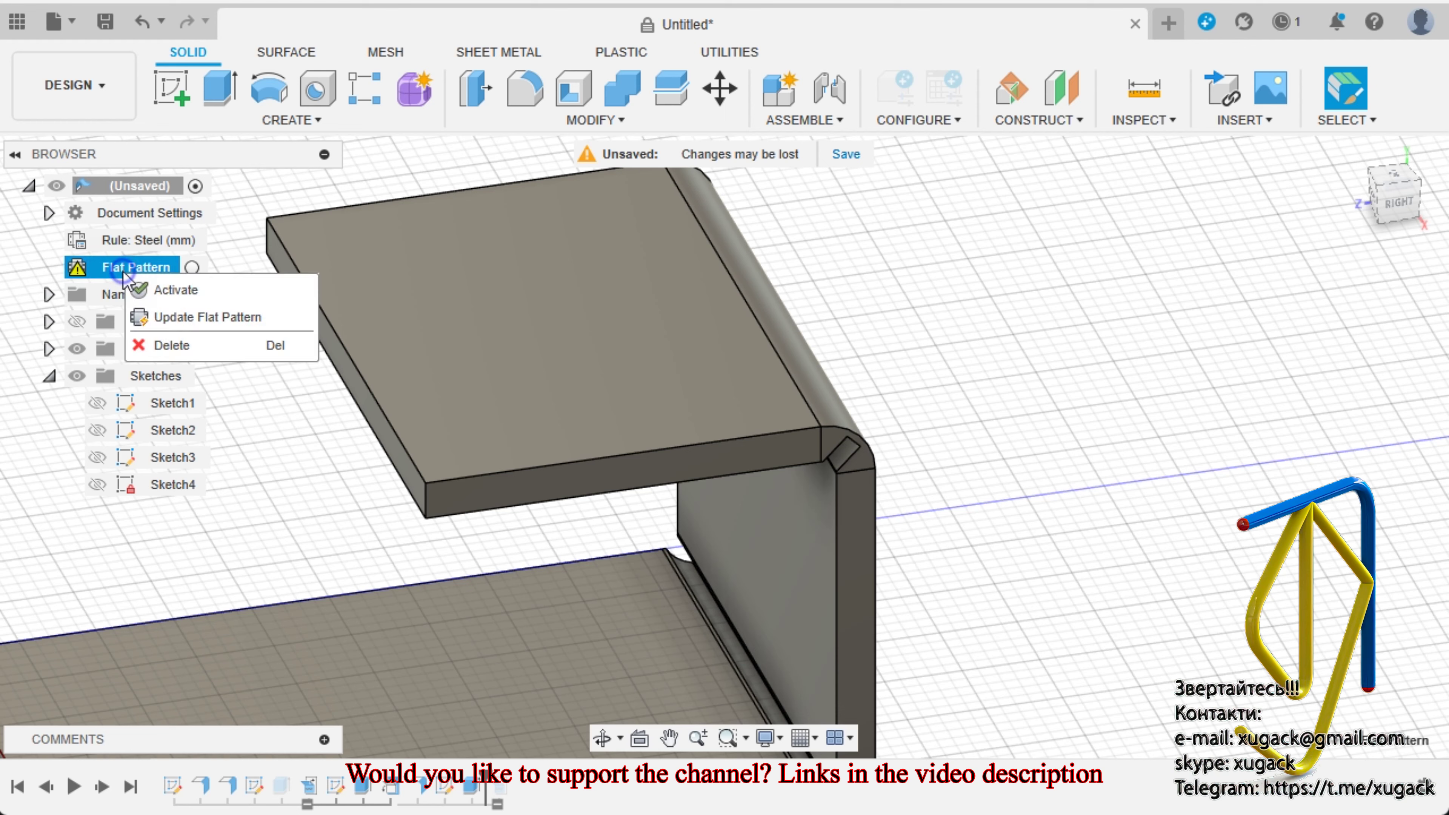
left_click(137, 286)
scroll(824, 466, "down", 2)
scroll(976, 479, "up", 2)
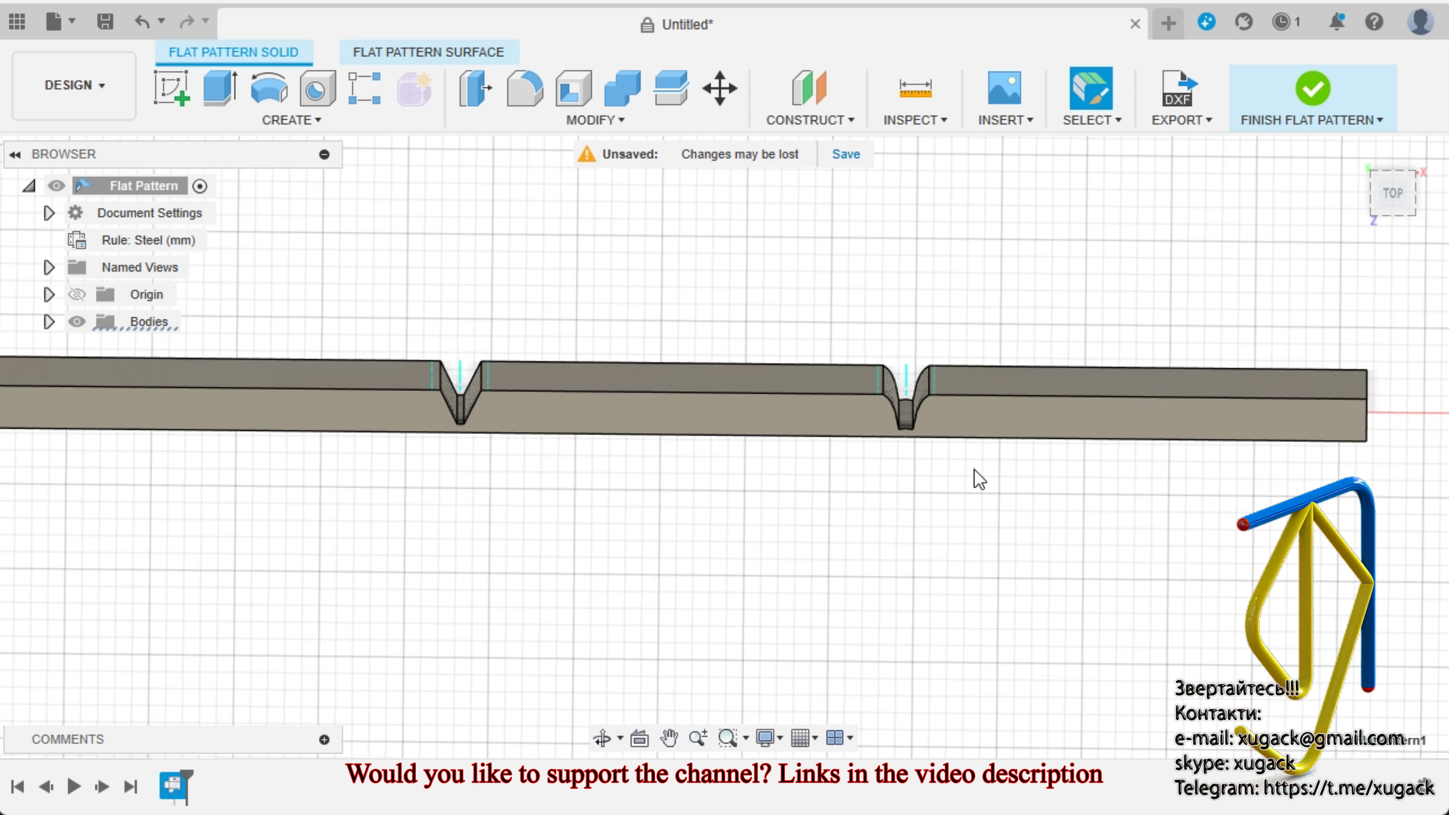
scroll(873, 362, "up", 2)
scroll(862, 361, "up", 1)
mouse_move(884, 363)
middle_mouse_down("shift")
mouse_move(899, 275)
mouse_move(867, 333)
mouse_move(898, 314)
middle_mouse_up("shift")
key("Escape")
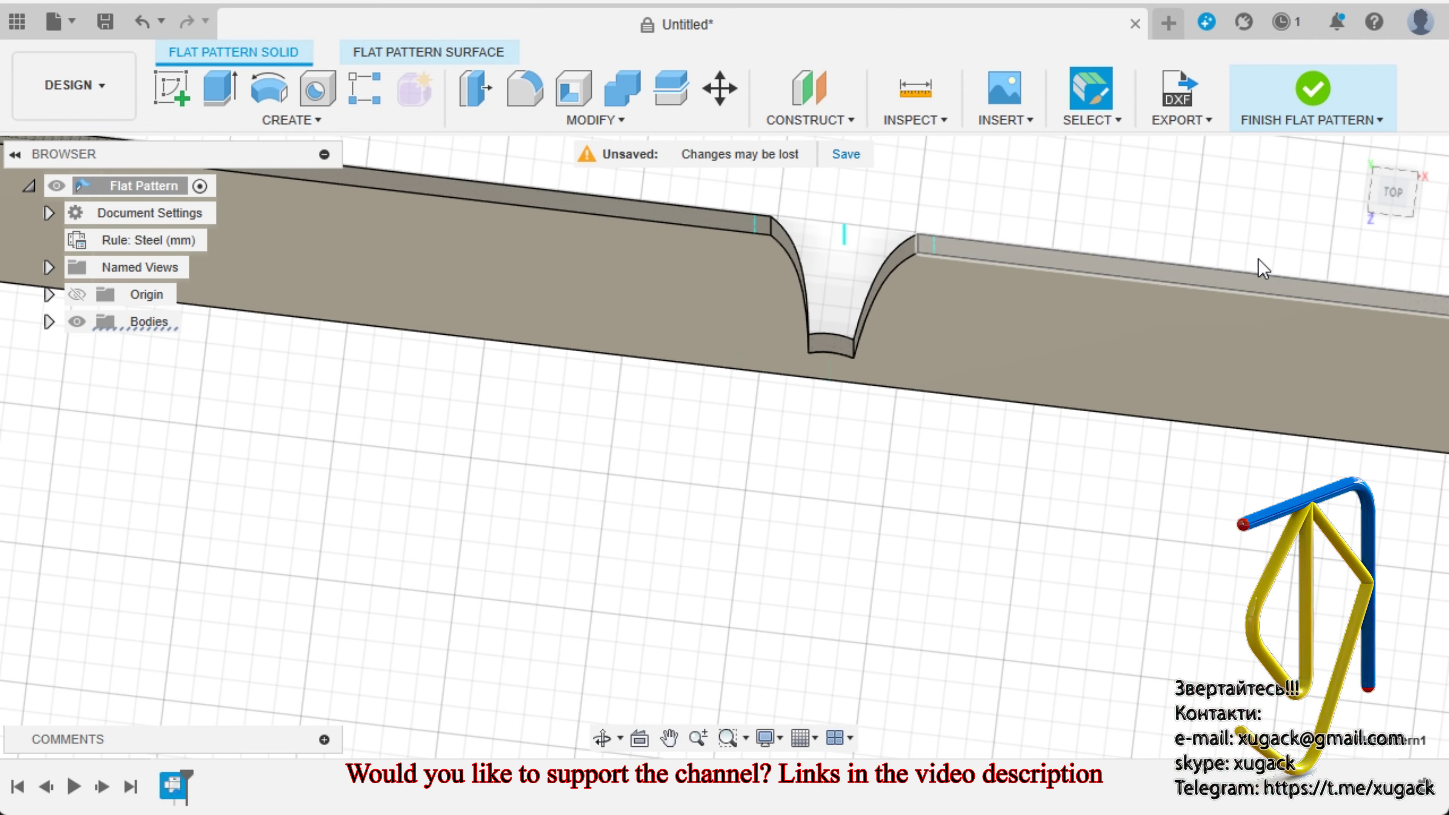
scroll(998, 485, "down", 2)
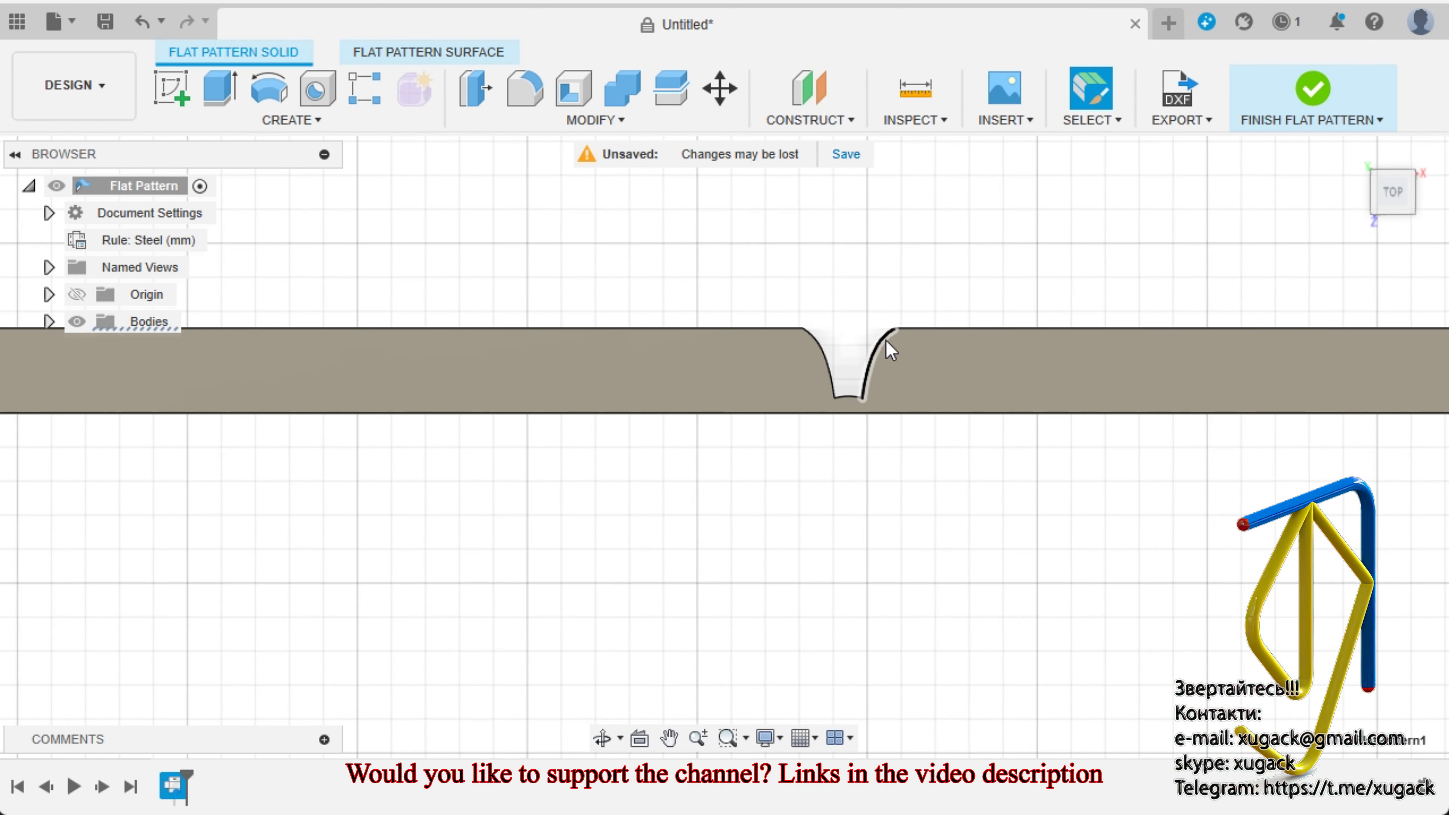
scroll(970, 537, "down", 2)
mouse_move(970, 537)
middle_mouse_down("shift")
mouse_move(988, 554)
mouse_move(951, 550)
mouse_move(951, 480)
mouse_move(965, 526)
middle_mouse_up("shift")
key("Escape")
scroll(966, 525, "down", 2)
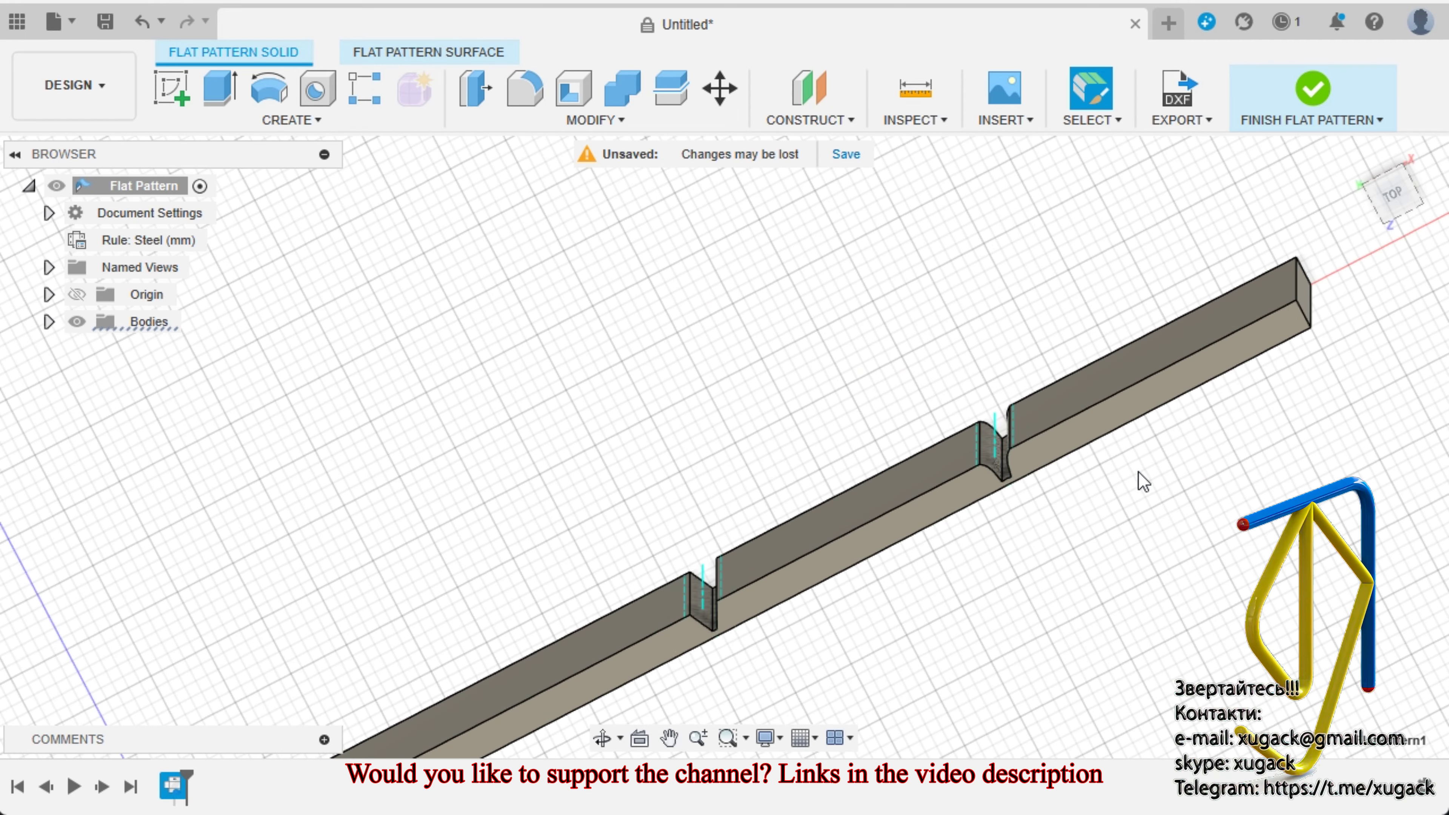
Exit the flat pattern and add a 30 mm flange on the upper panel's back edge.
left_click(1309, 108)
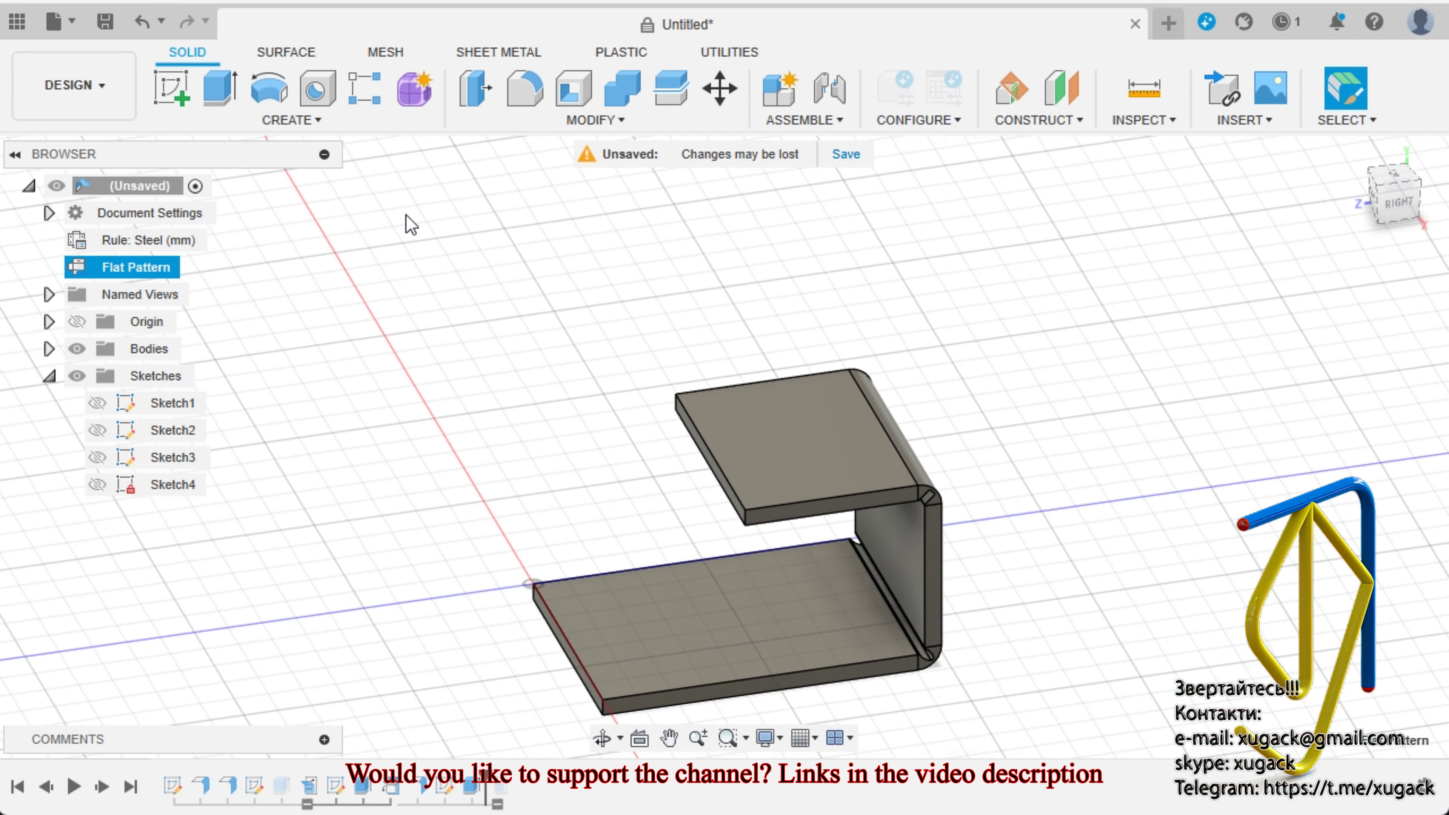
left_click(515, 53)
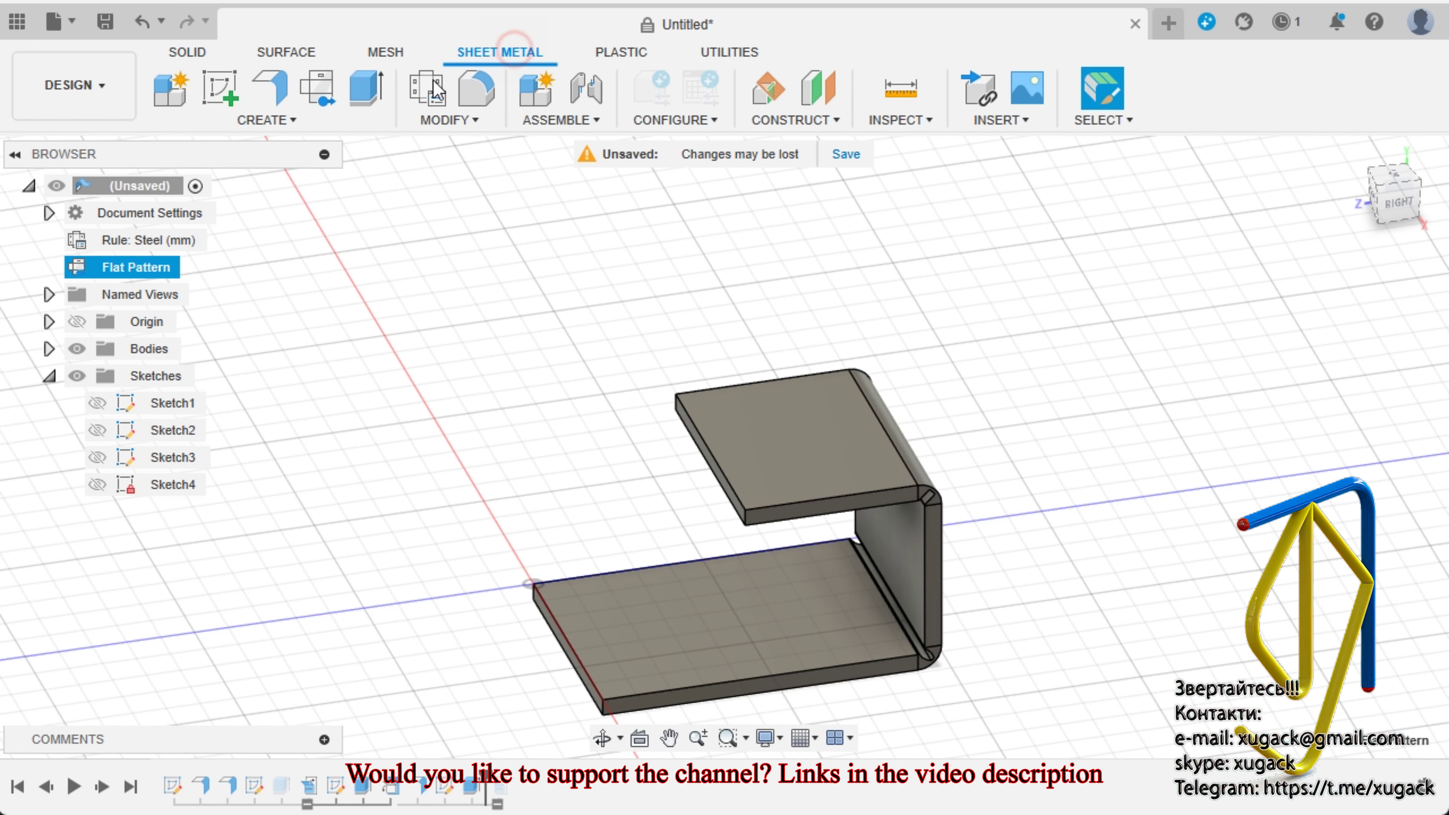
left_click(268, 97)
left_click(734, 485)
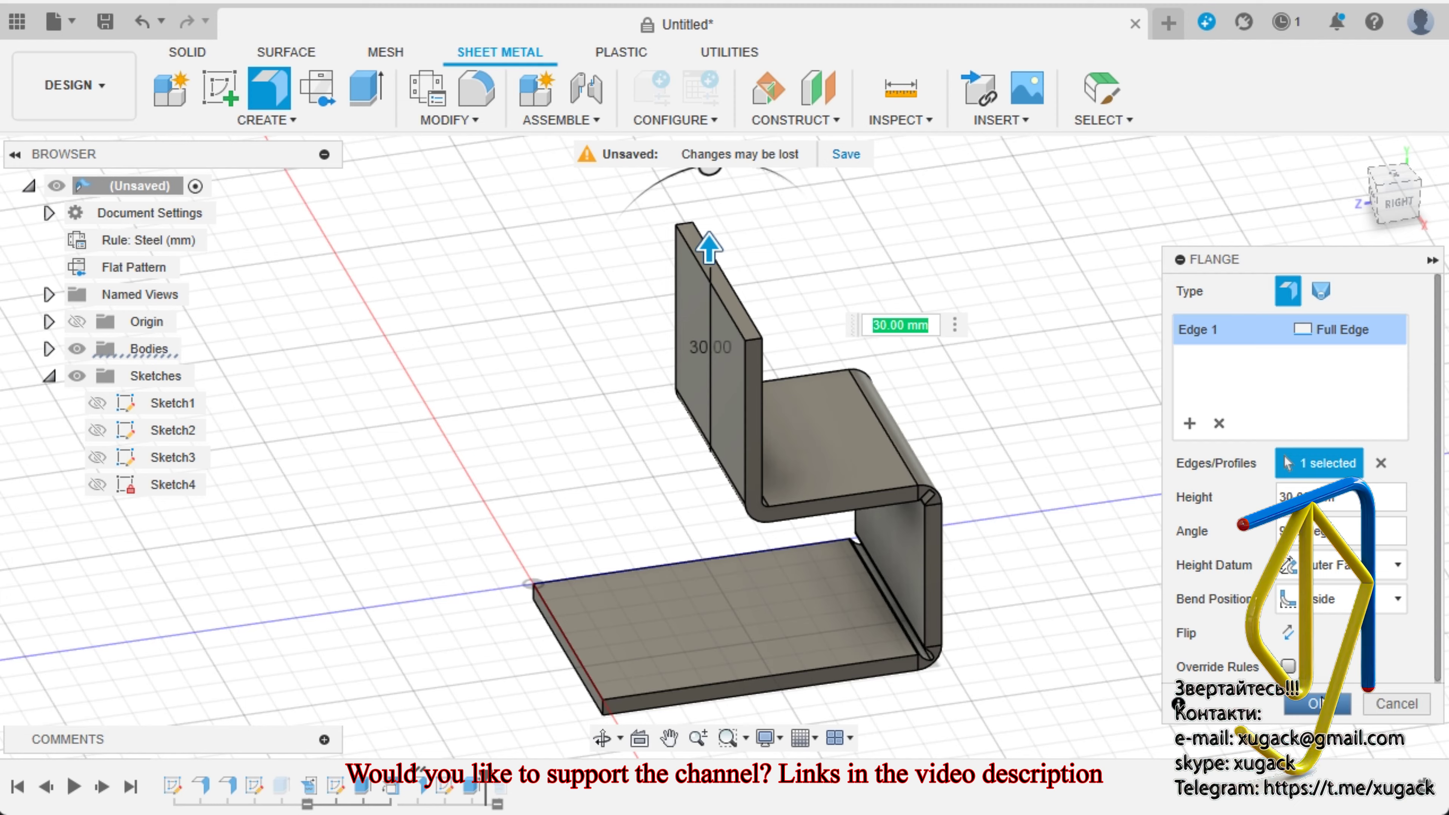
left_click(1316, 704)
scroll(848, 469, "up", 3)
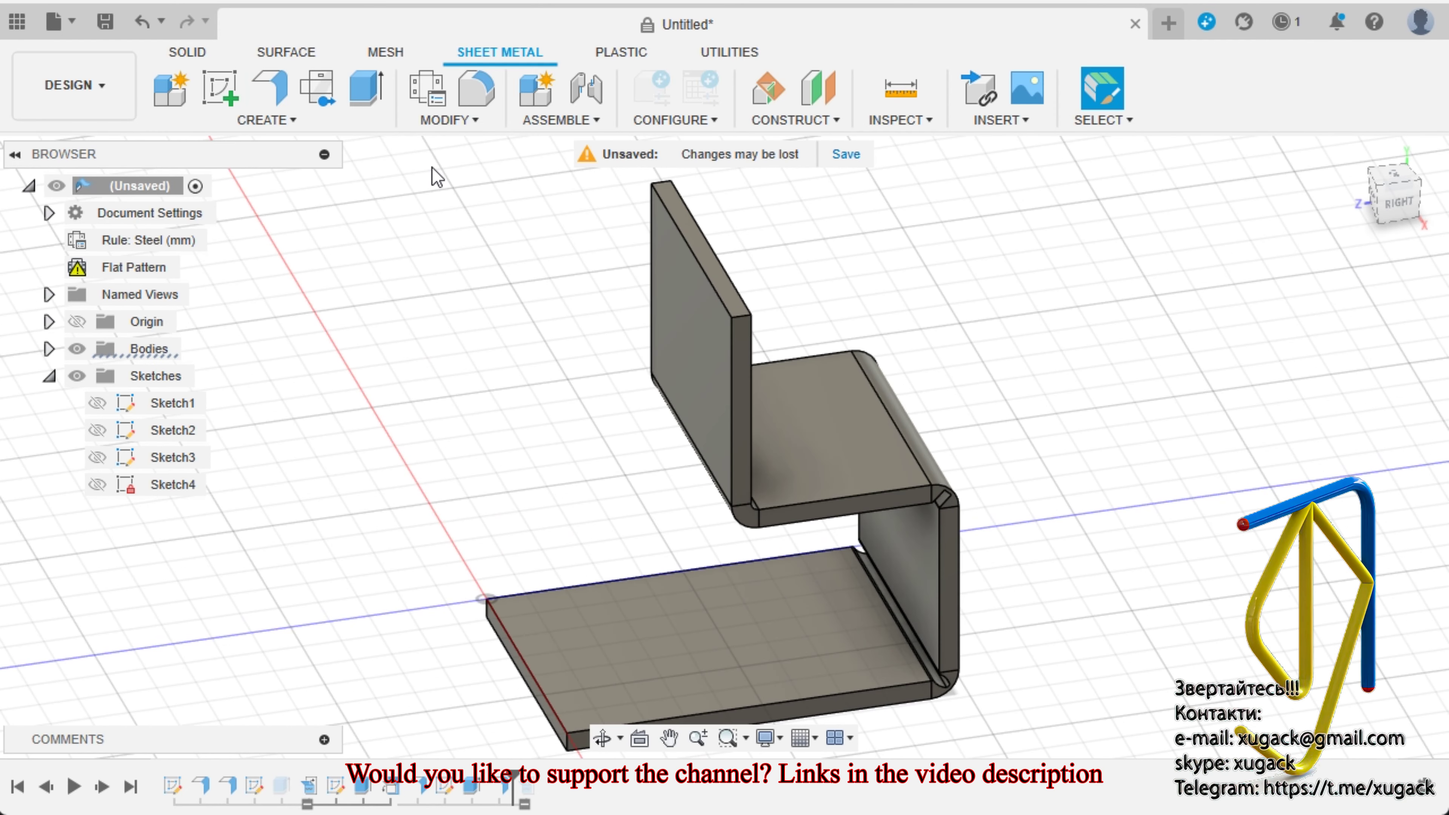
Unfold the new flange's bend, keeping the upper panel stationary.
left_click(434, 127)
left_click(445, 143)
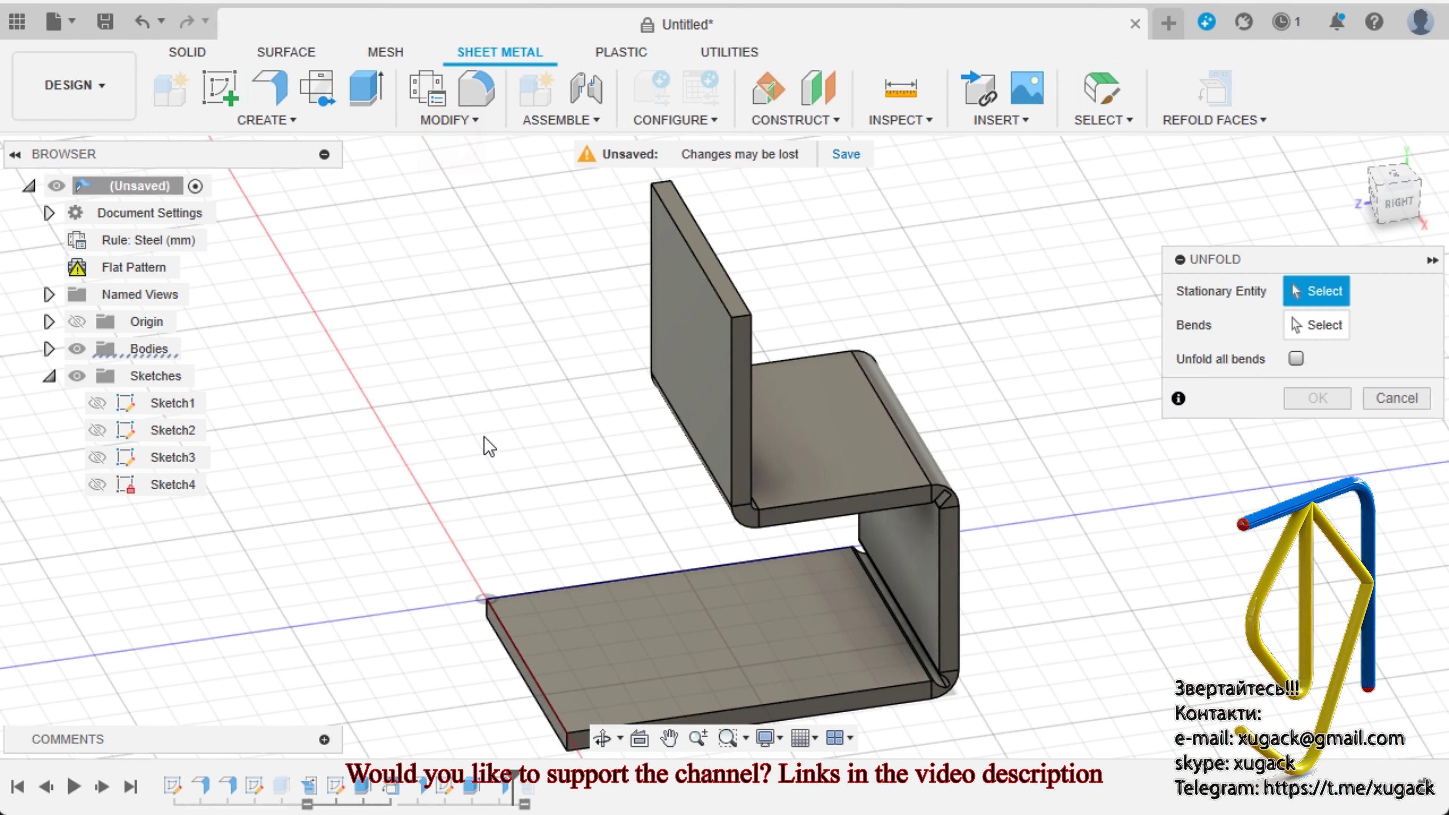
left_click(796, 478)
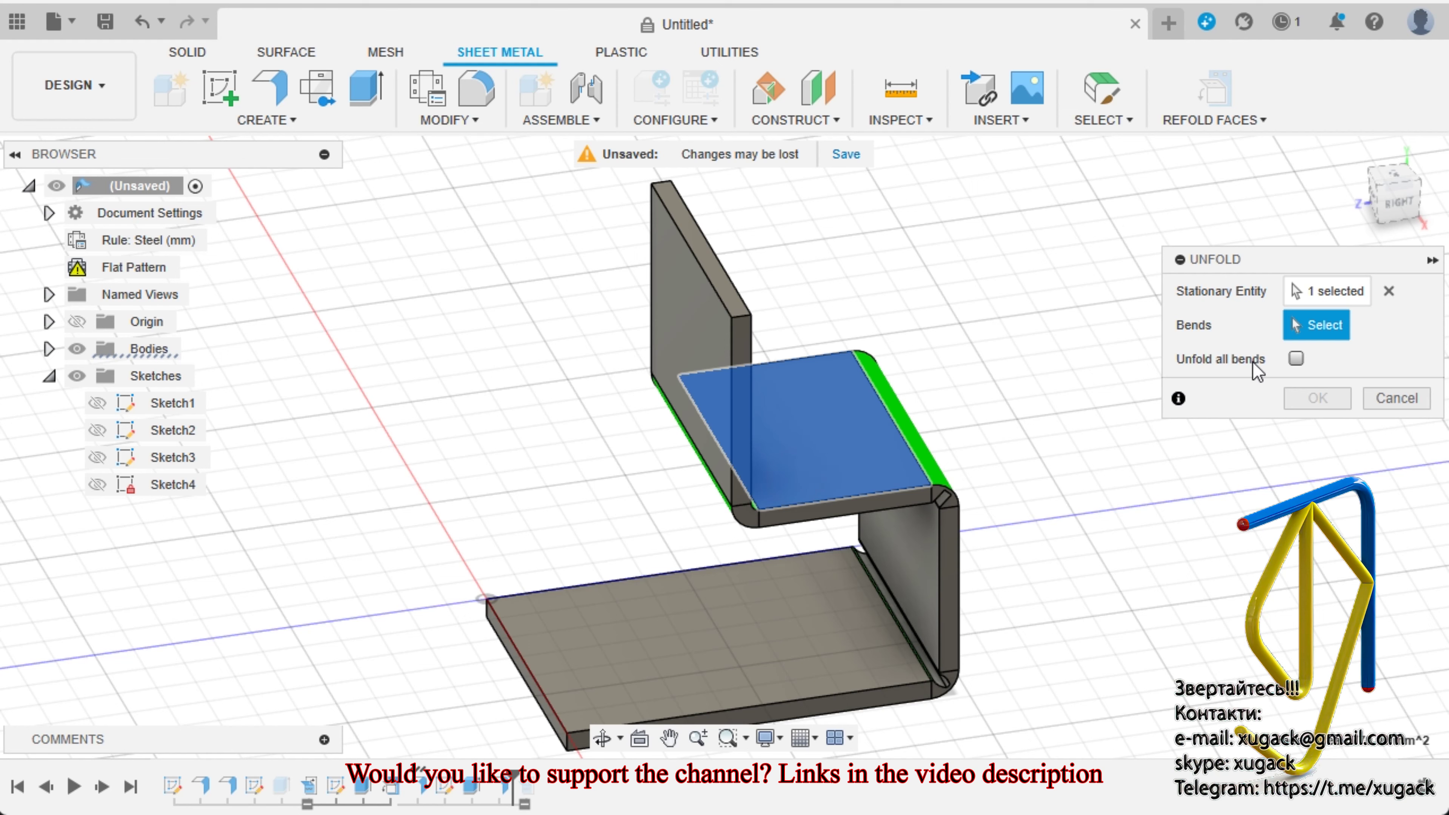
left_click(745, 515)
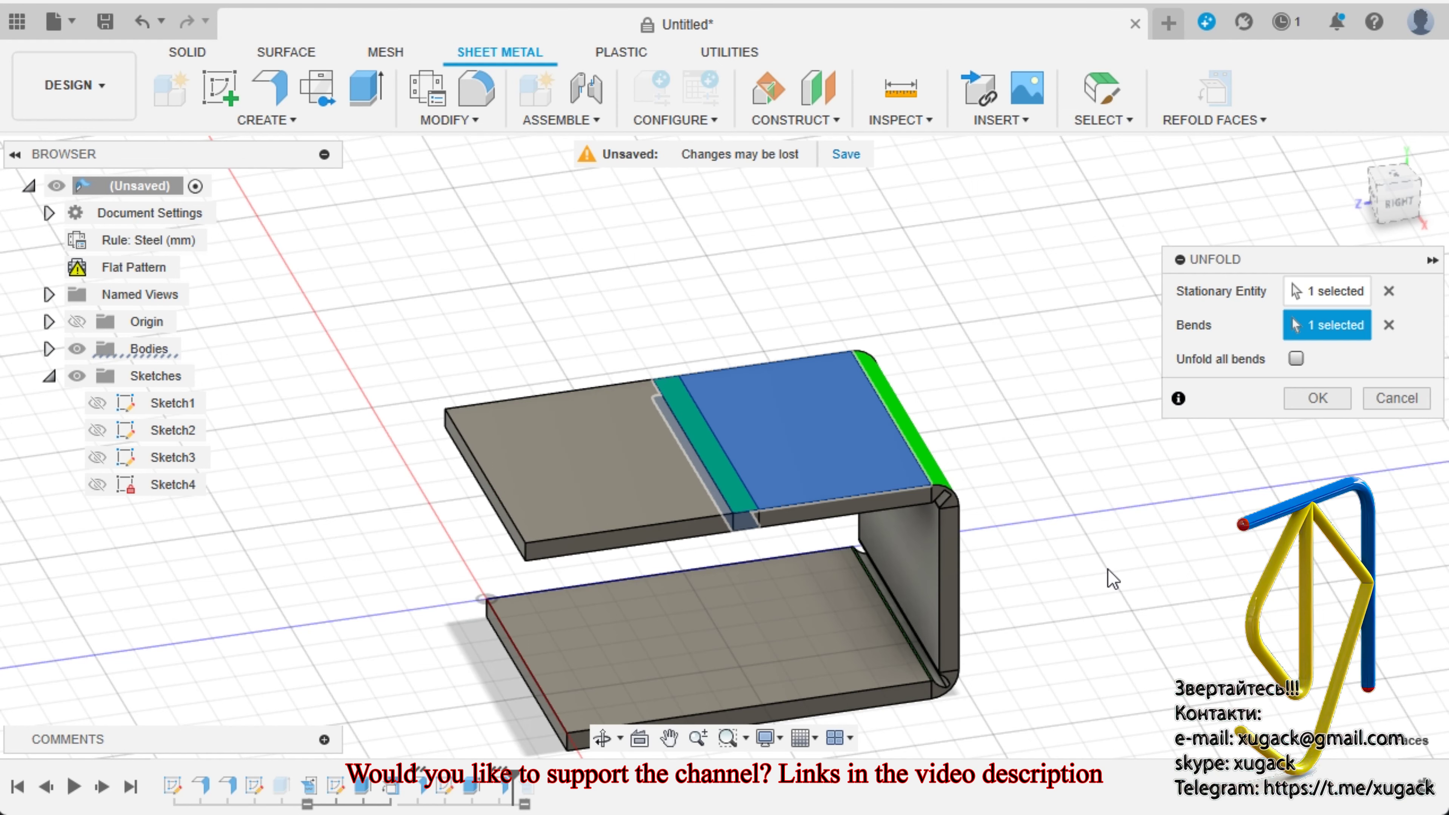
left_click(1300, 405)
scroll(831, 536, "down", 2)
scroll(660, 523, "up", 5)
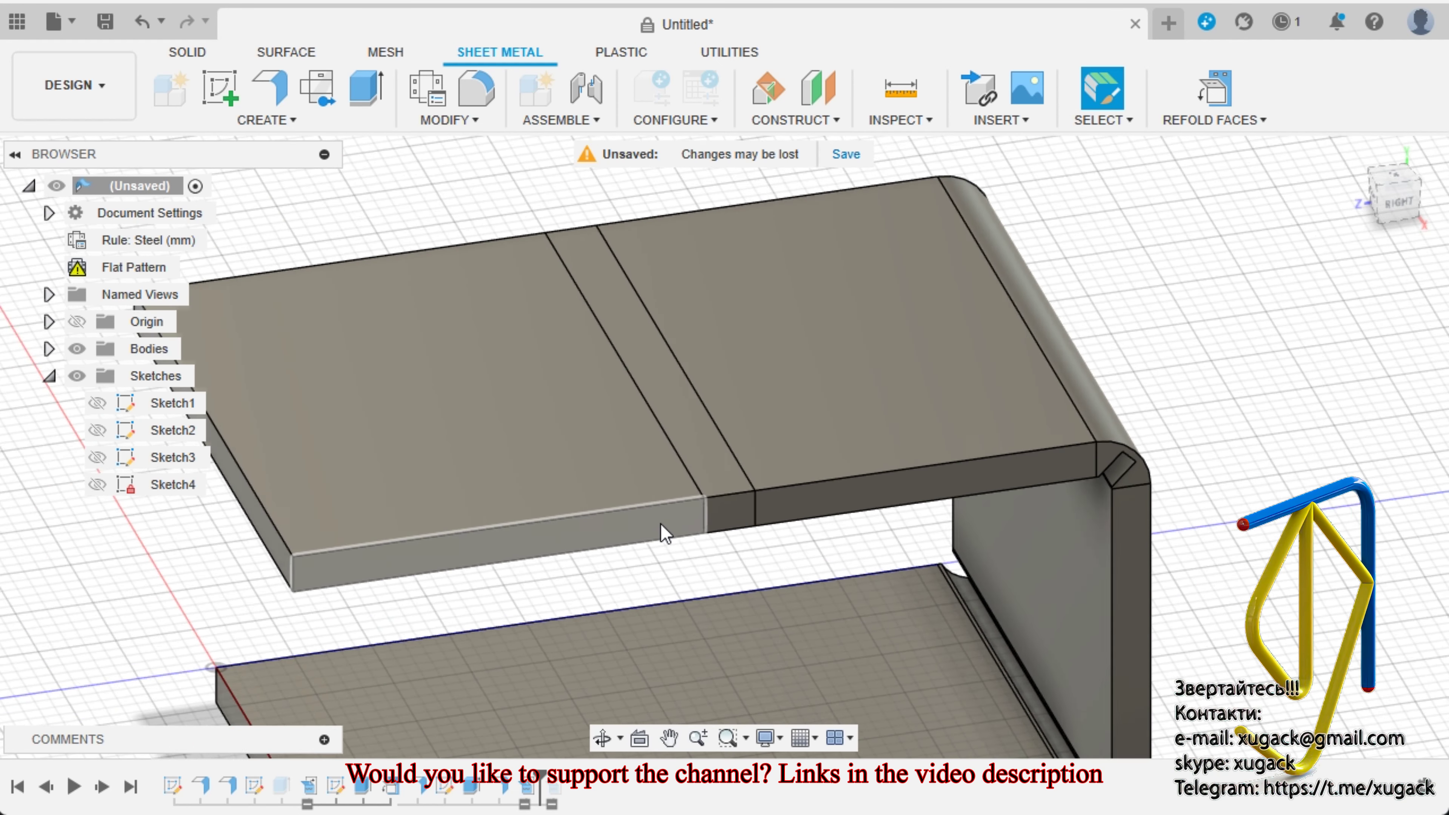
left_click(742, 517)
Create a sketch on the unfolded plate's small end face.
left_click(233, 88)
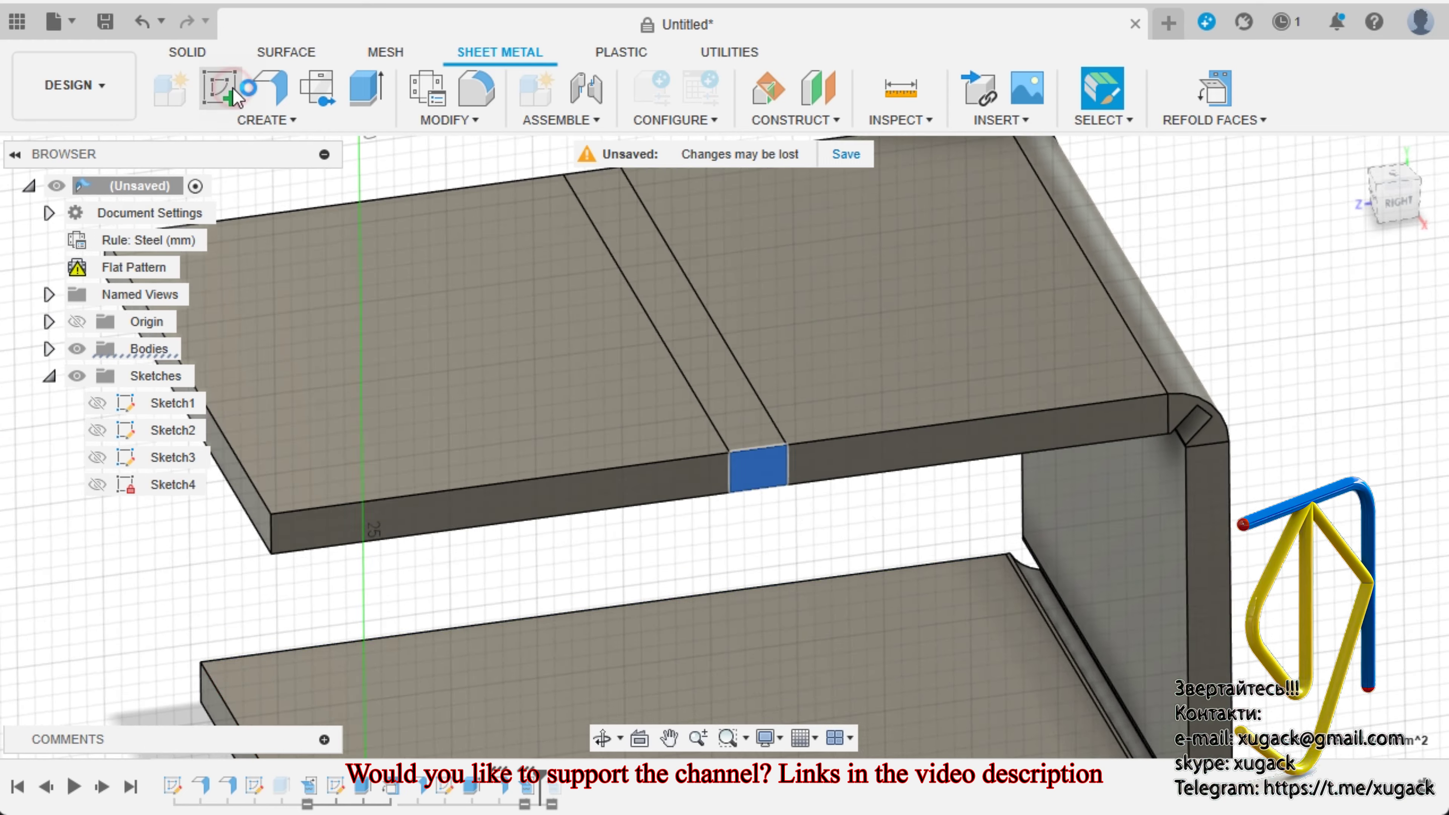
scroll(941, 336, "down", 2)
scroll(993, 340, "up", 5)
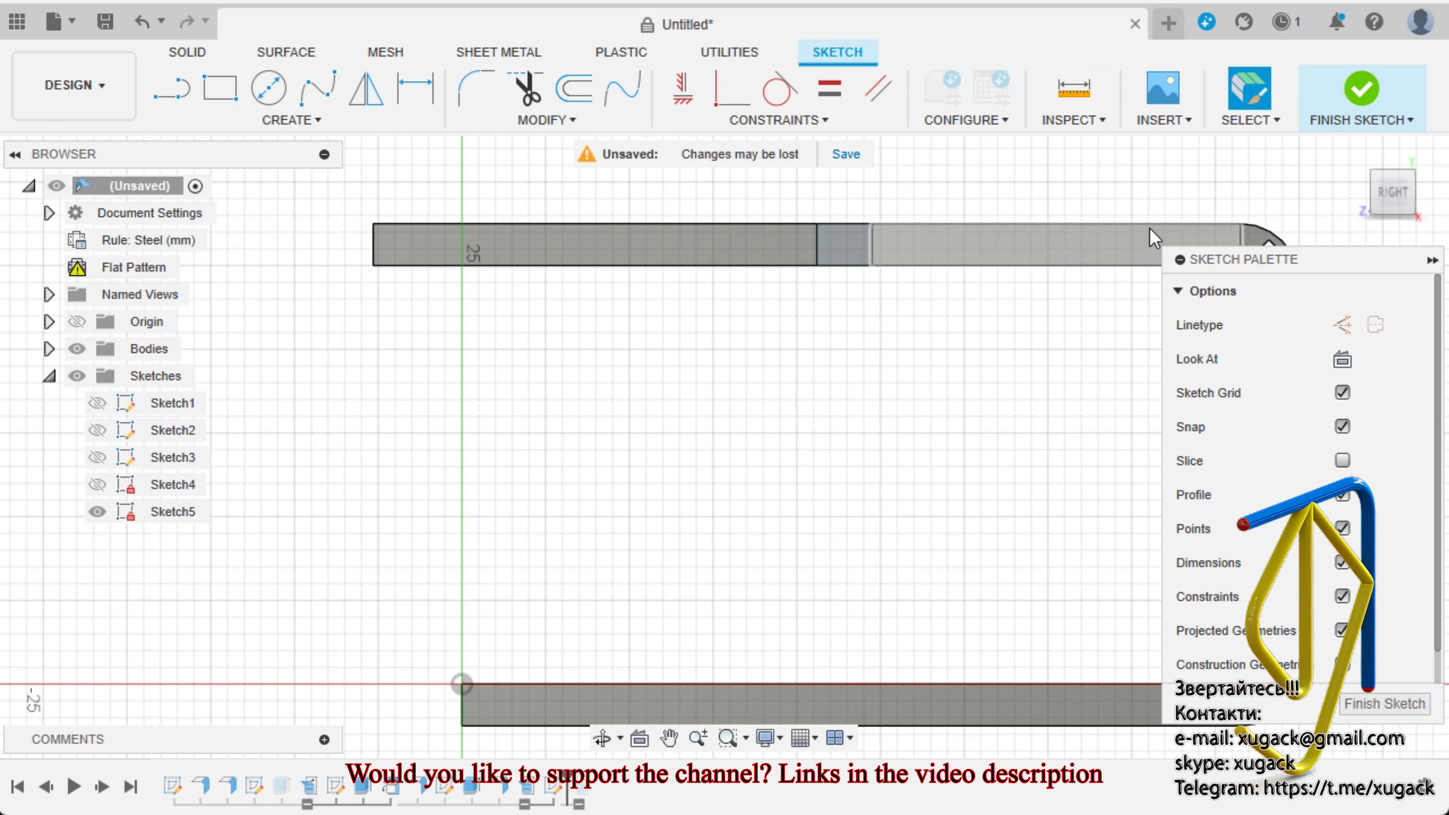
scroll(939, 313, "down", 2)
scroll(754, 311, "up", 3)
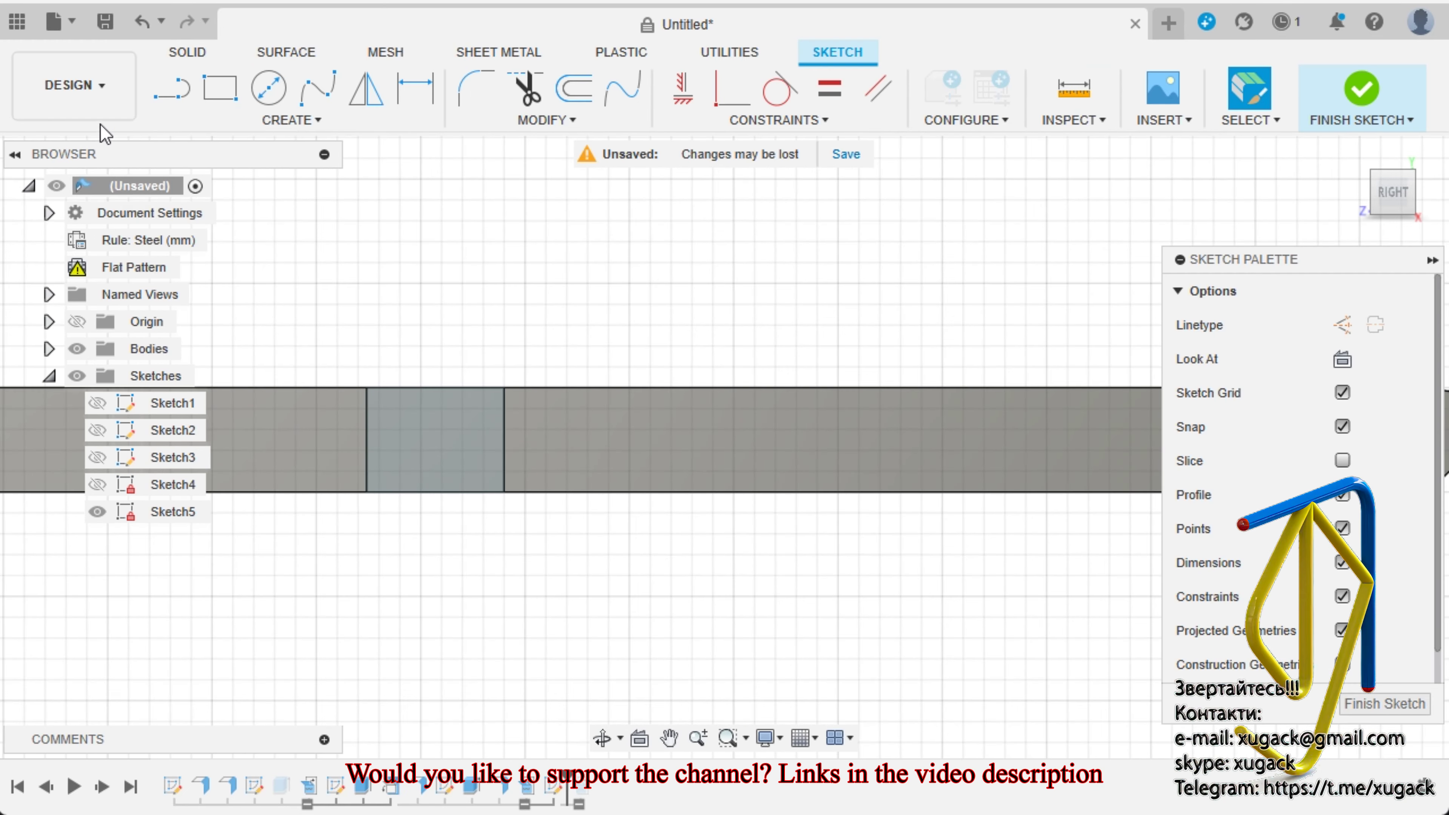
left_click(172, 100)
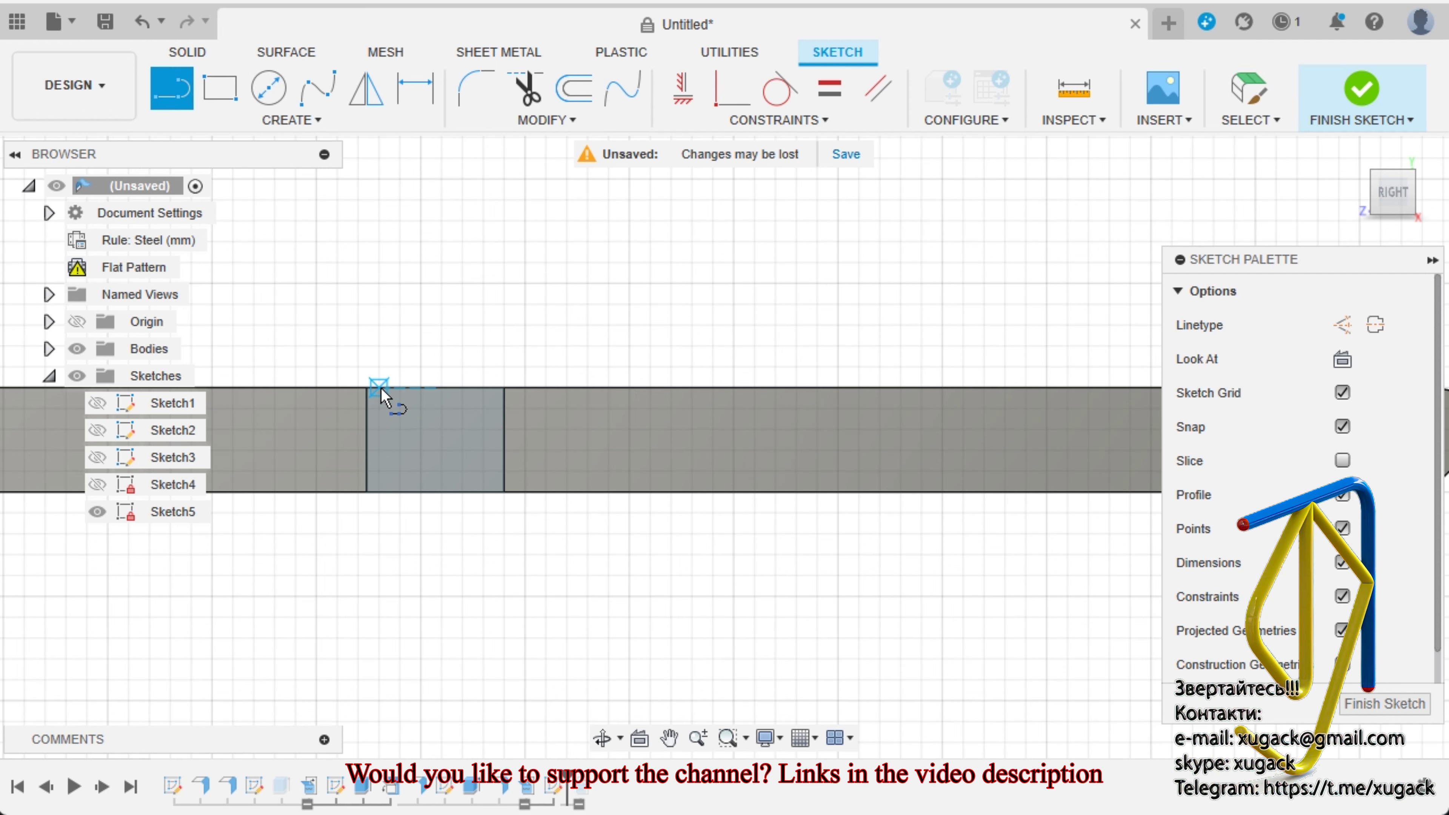
scroll(379, 398, "down", 2)
scroll(366, 395, "up", 2)
scroll(360, 411, "up", 2)
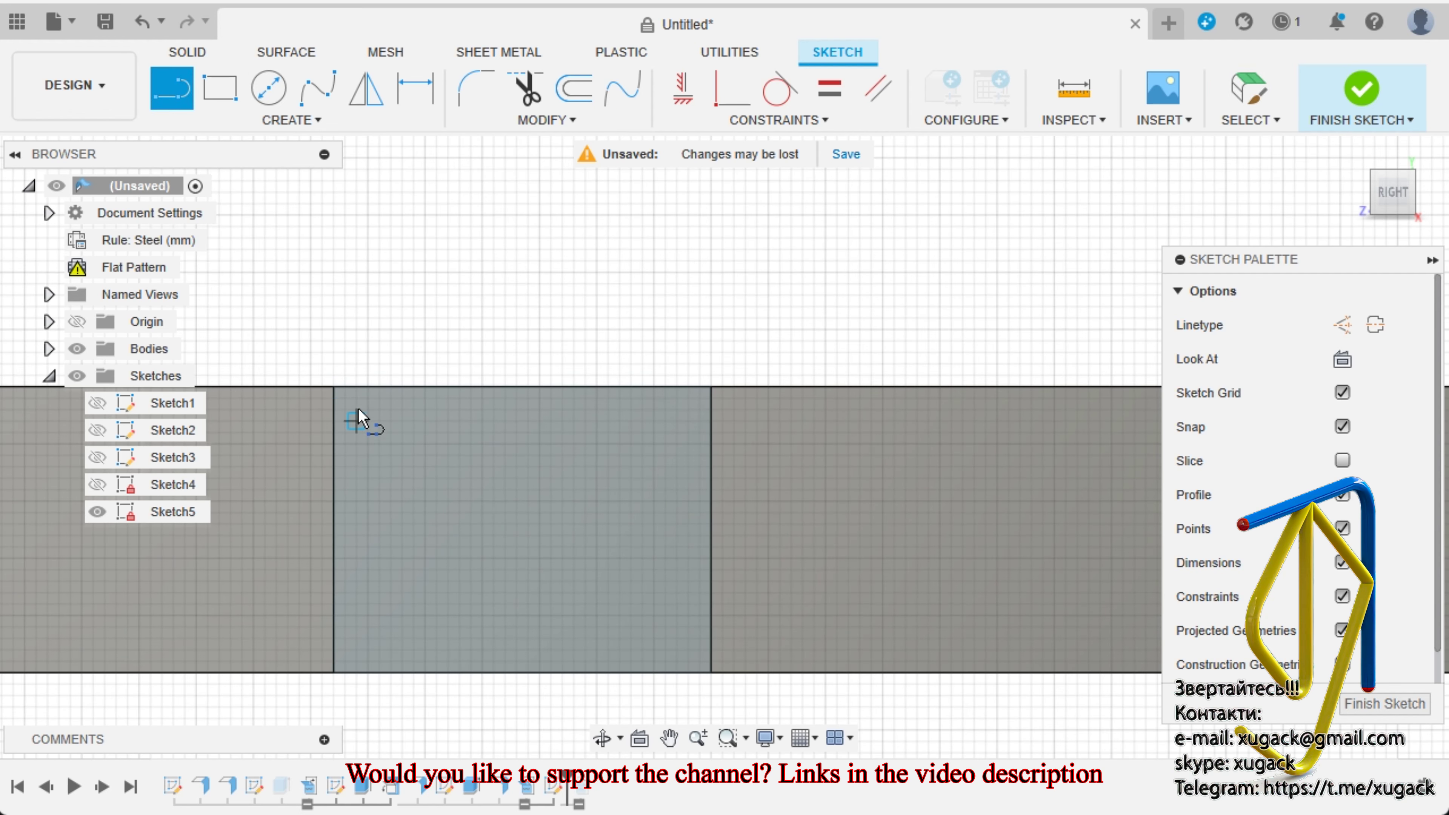
Draw a closed V-notch profile with a short flat bottom, closed along the top edge.
left_click(369, 387)
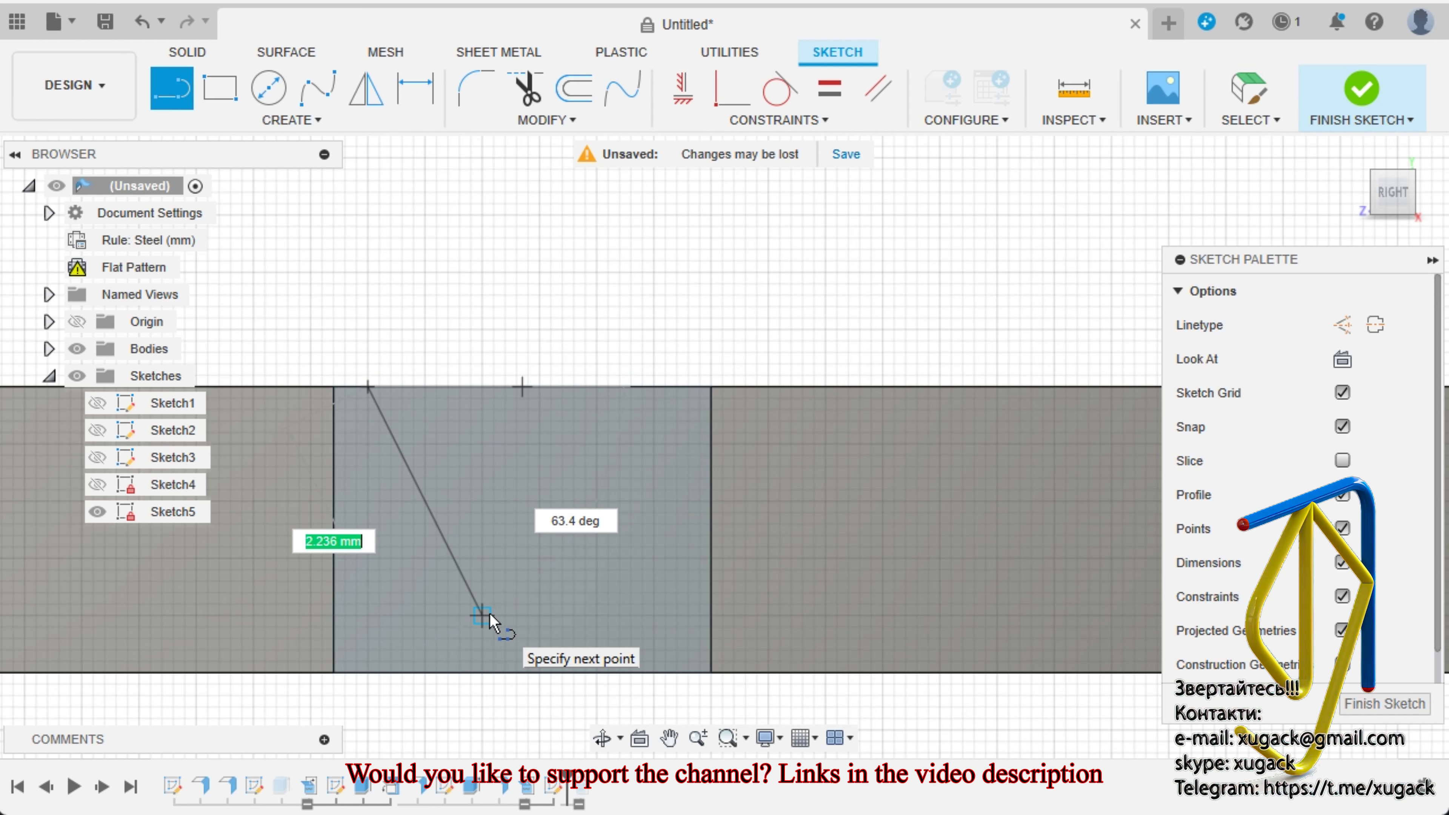
left_click(494, 615)
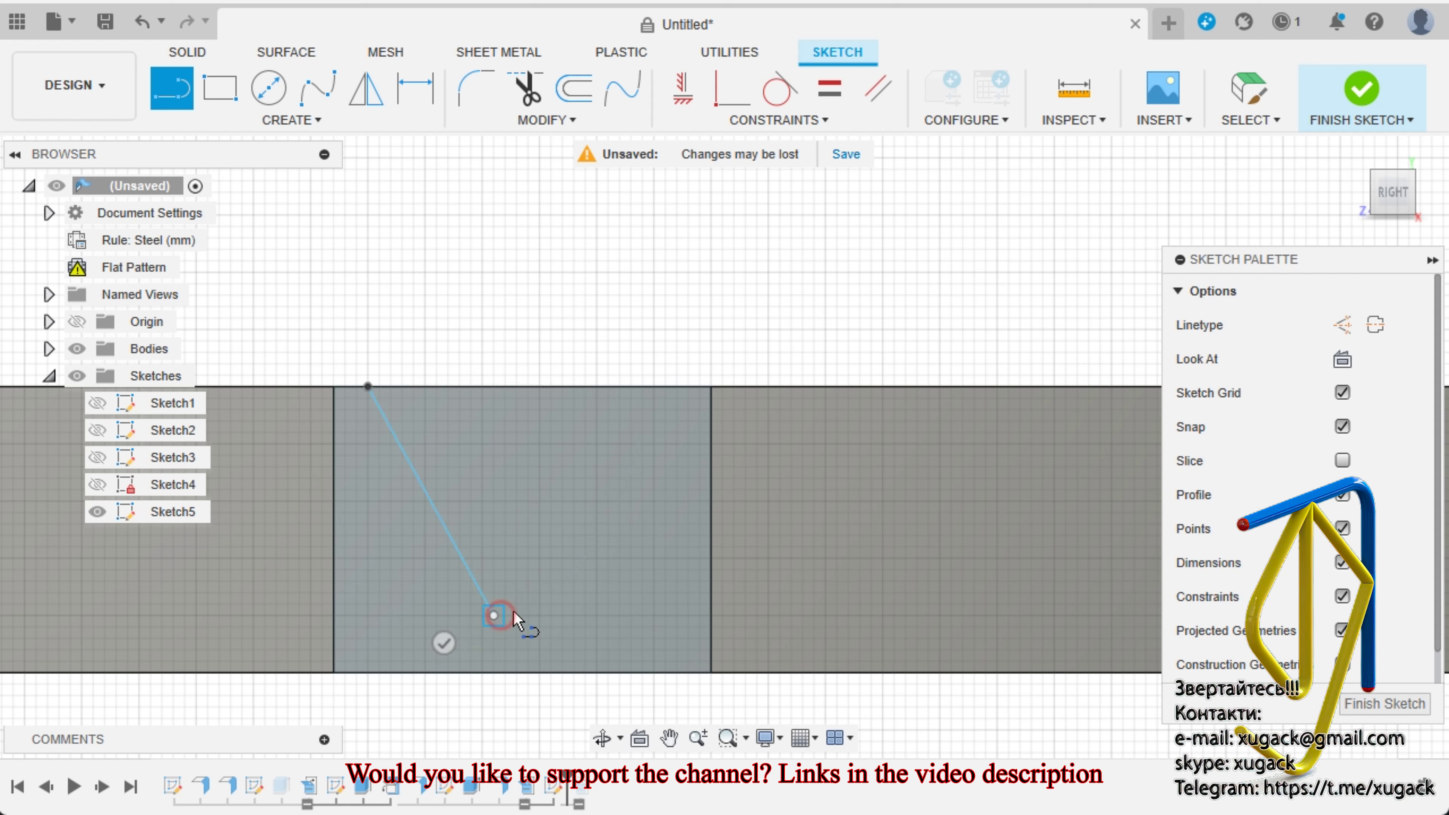
left_click(550, 616)
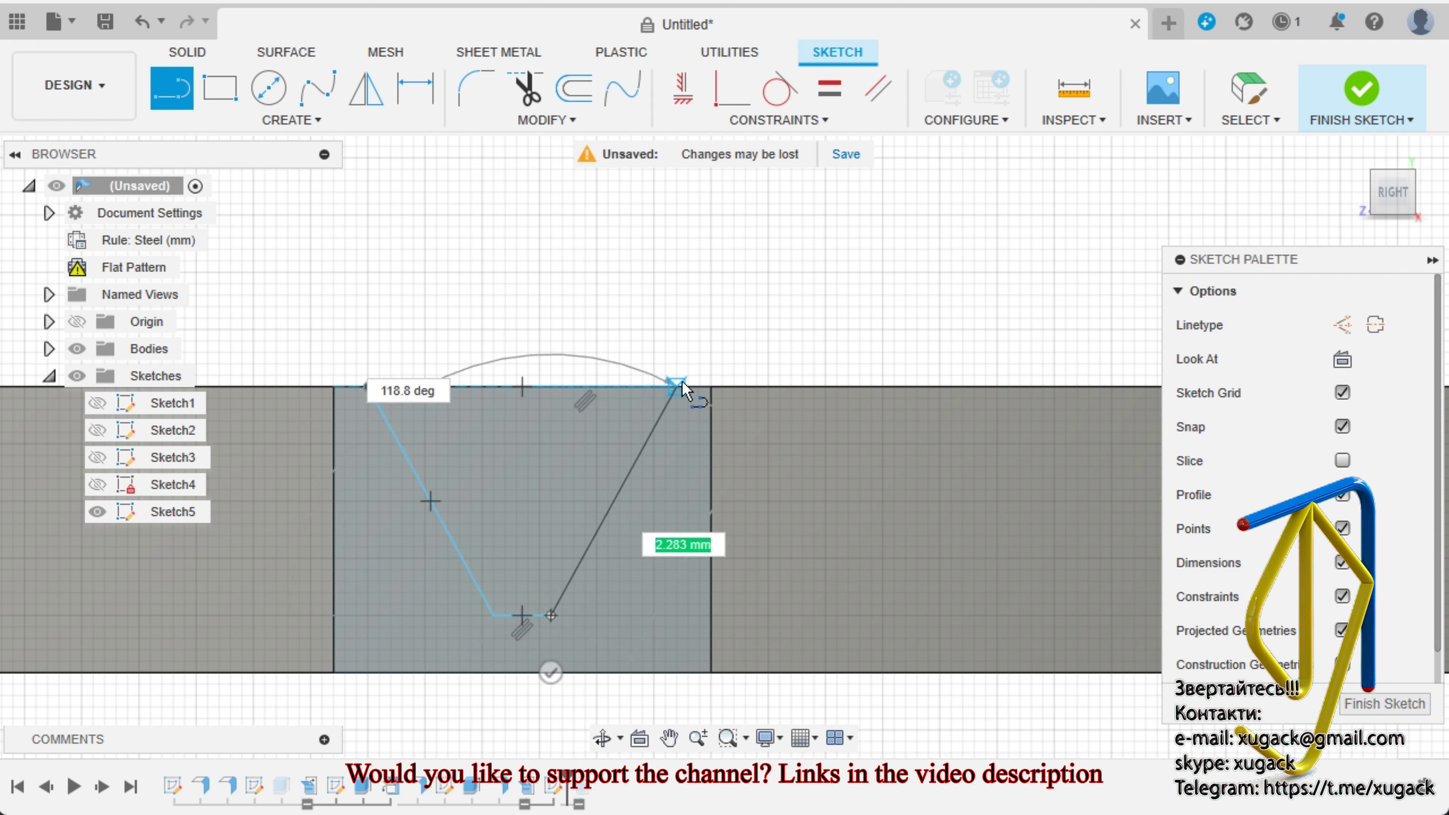
double_click(677, 387)
left_click(369, 387)
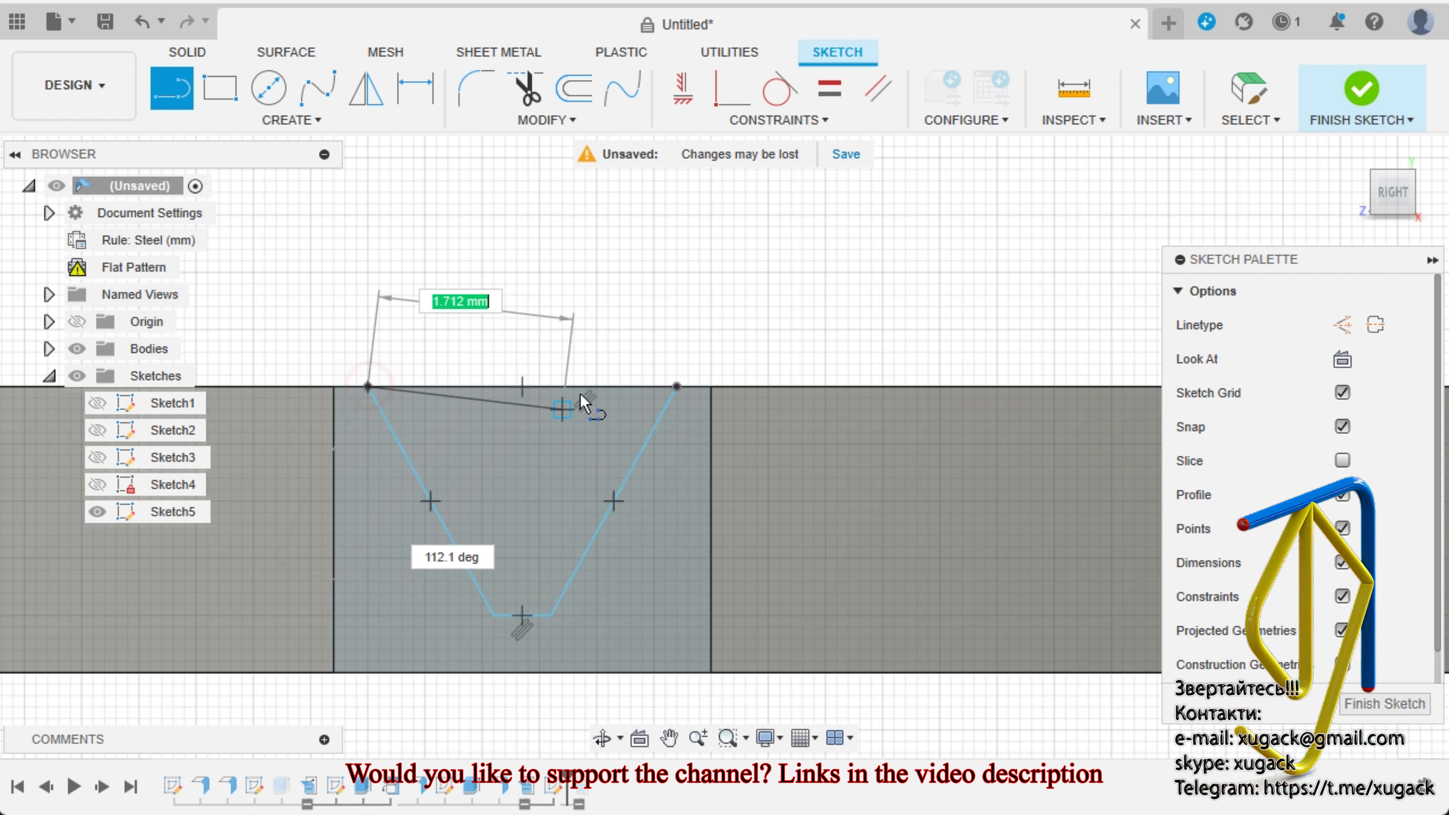
double_click(677, 387)
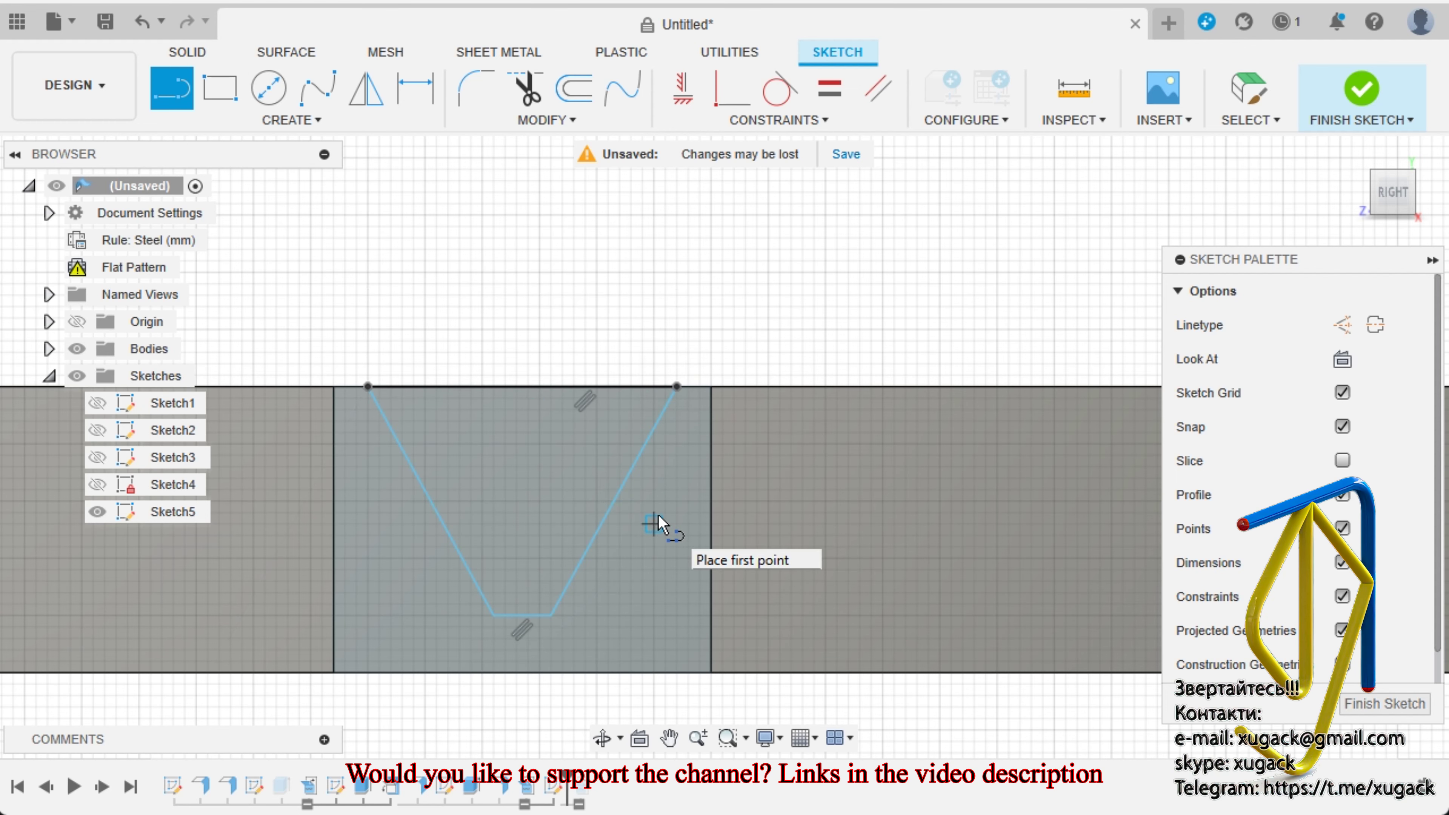
key("Escape")
scroll(657, 548, "down", 5)
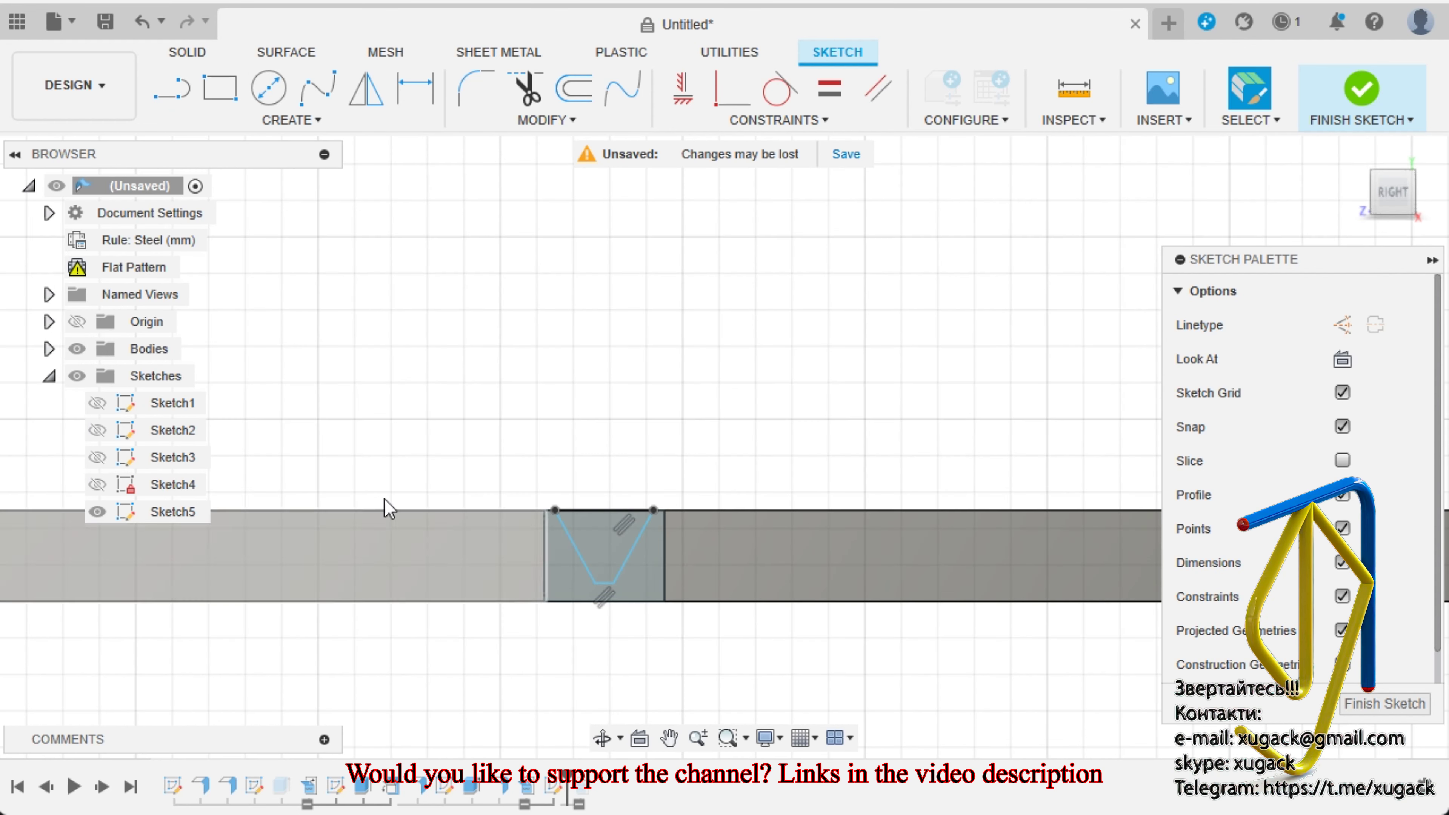
middle_click_drag(379, 491, 724, 645, "shift")
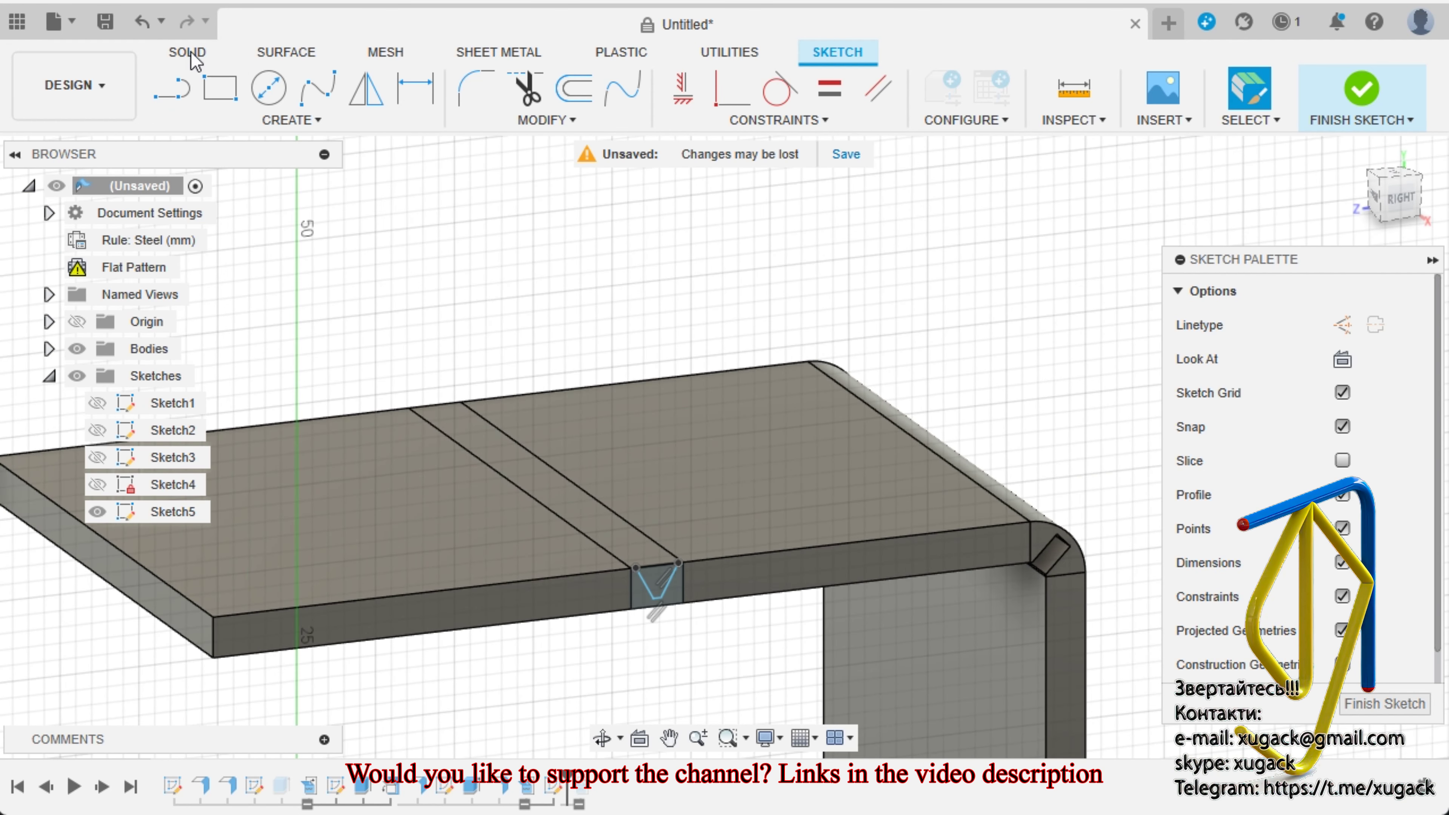
left_click(186, 52)
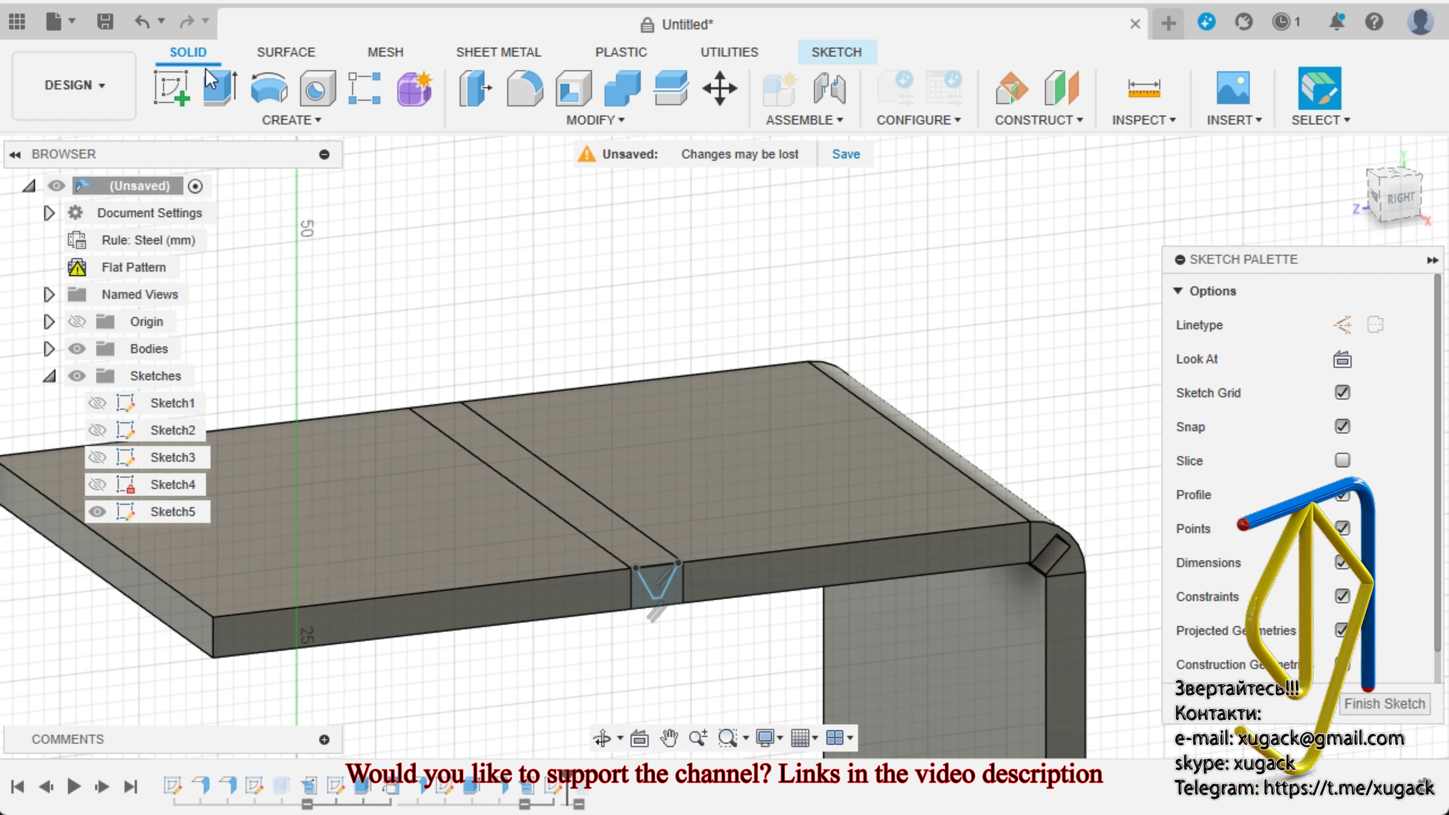
Extrude the V-notch profile as a cut 44 mm across the plate.
left_click(219, 87)
left_click(662, 588)
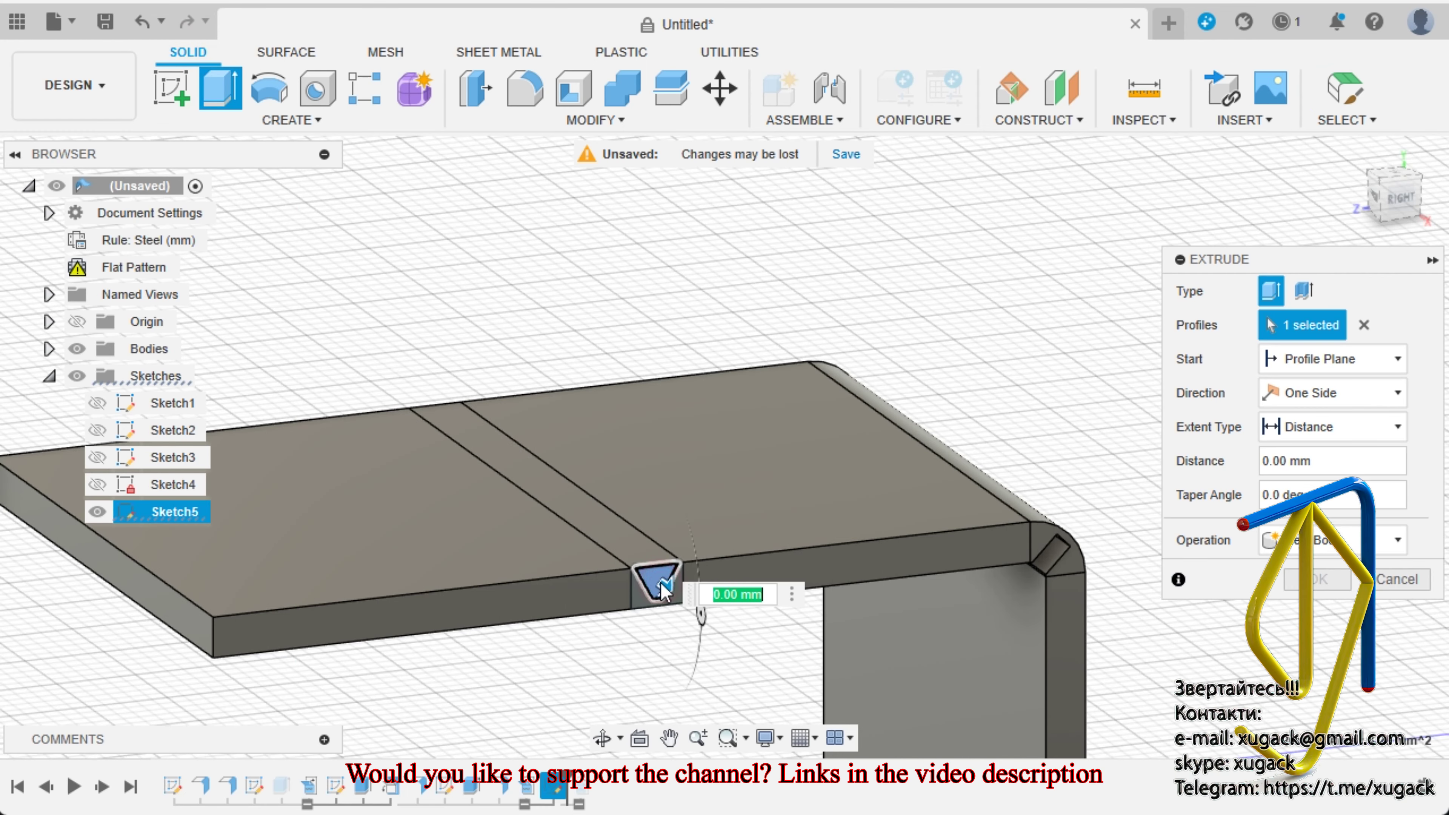
left_click_drag(667, 591, 418, 383)
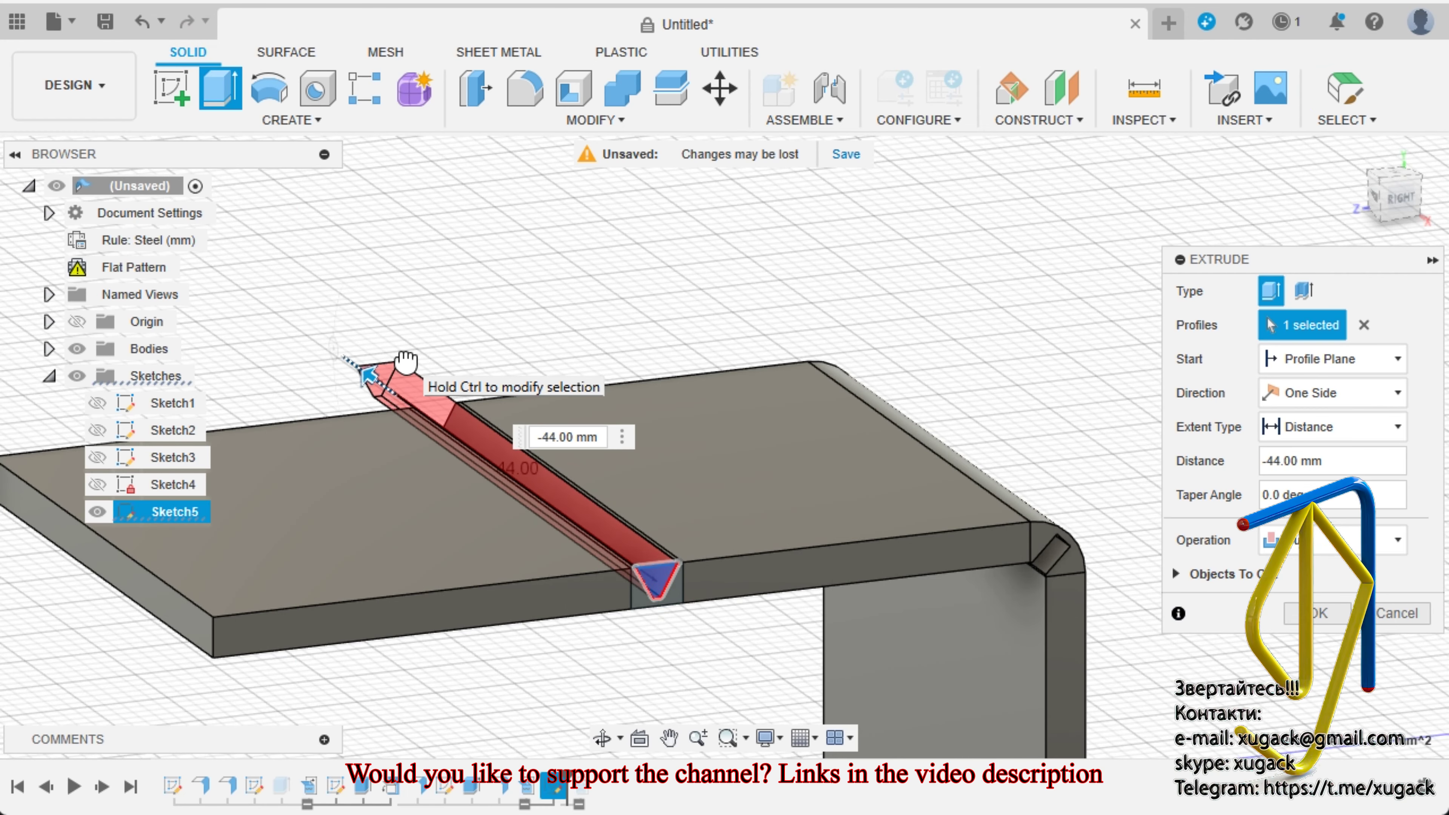
left_click(1320, 613)
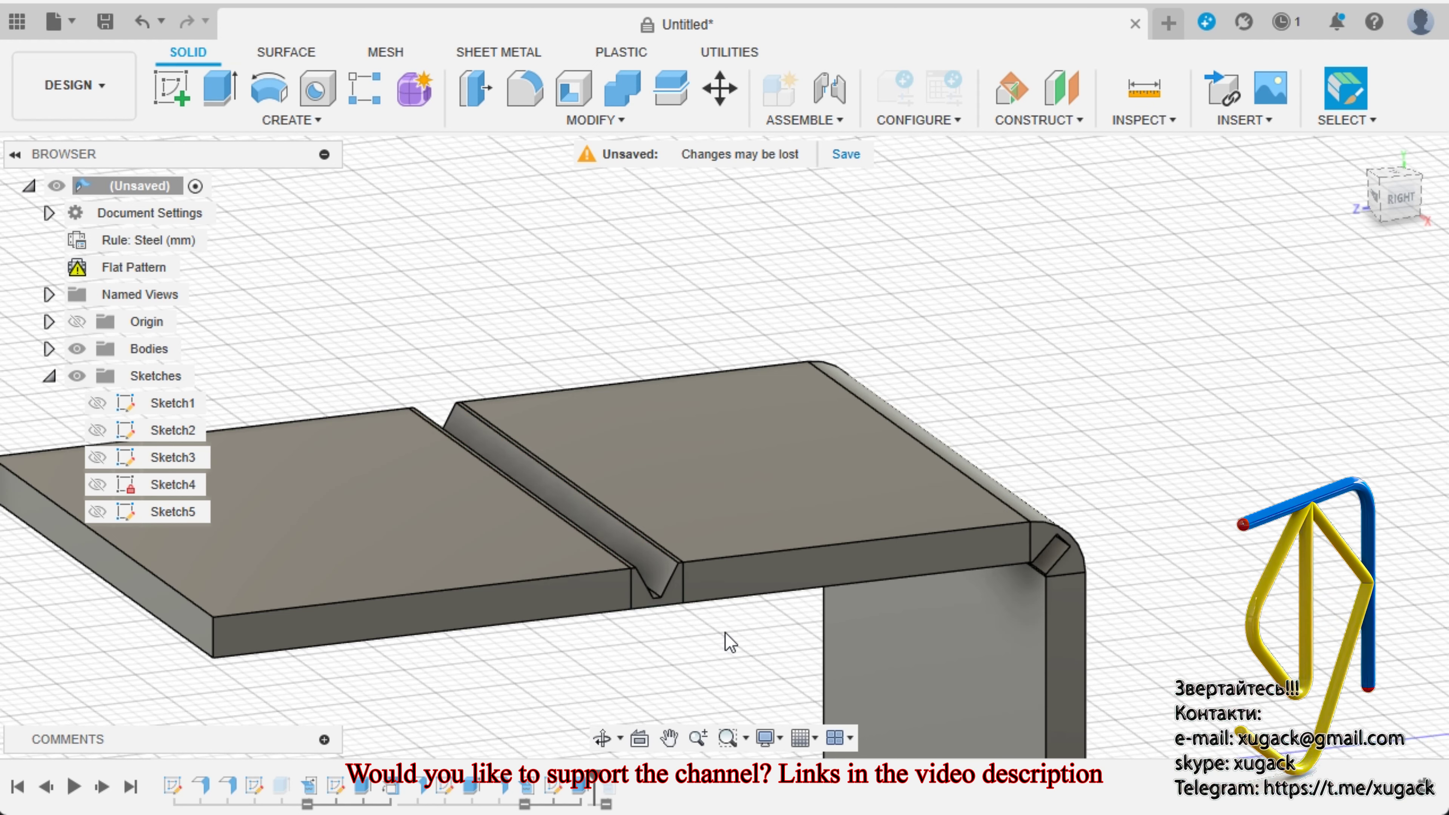
scroll(725, 628, "down", 1)
Refold the flattened flange and zoom in to inspect the notched bends.
left_click(511, 53)
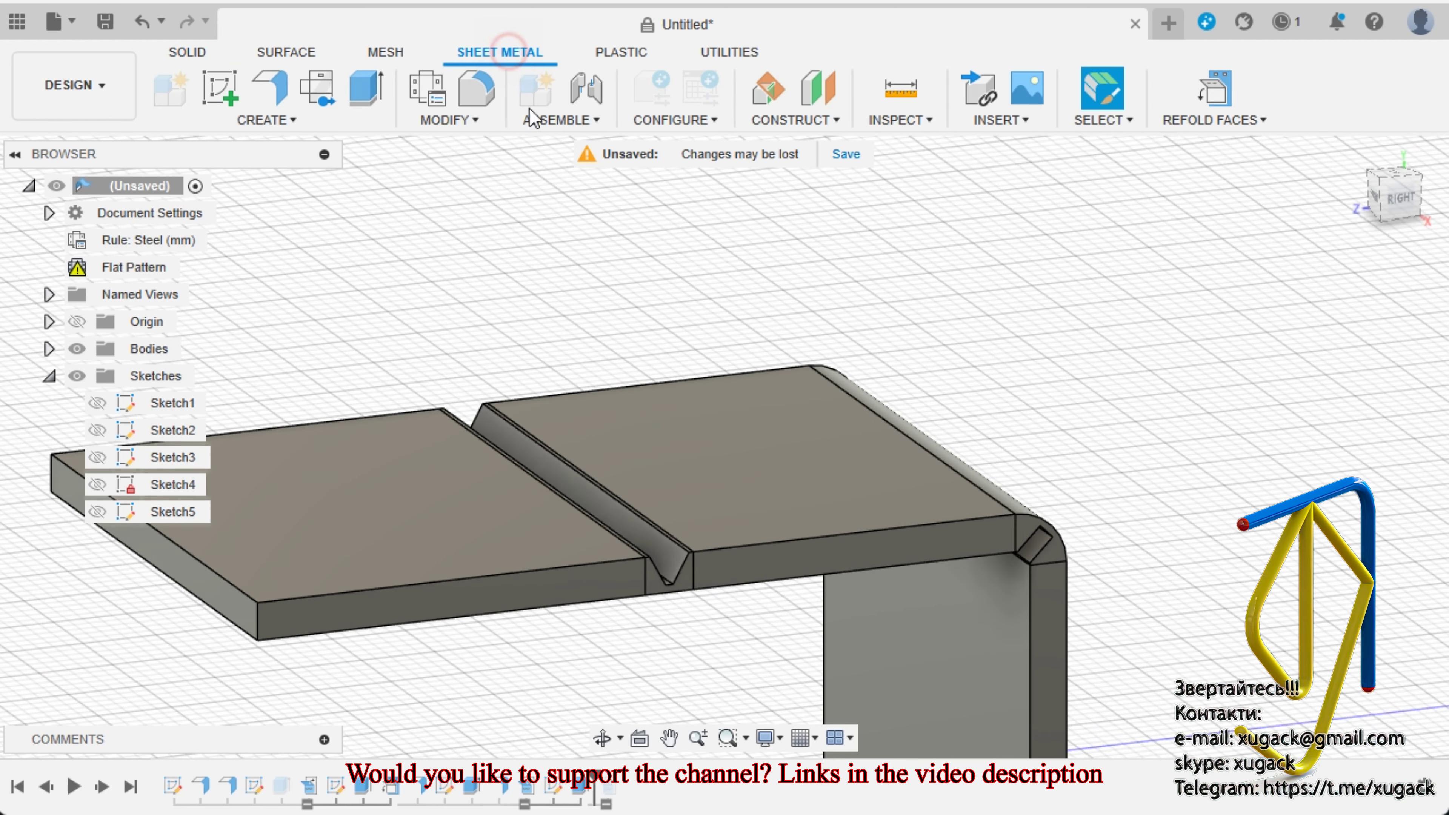
left_click(1204, 96)
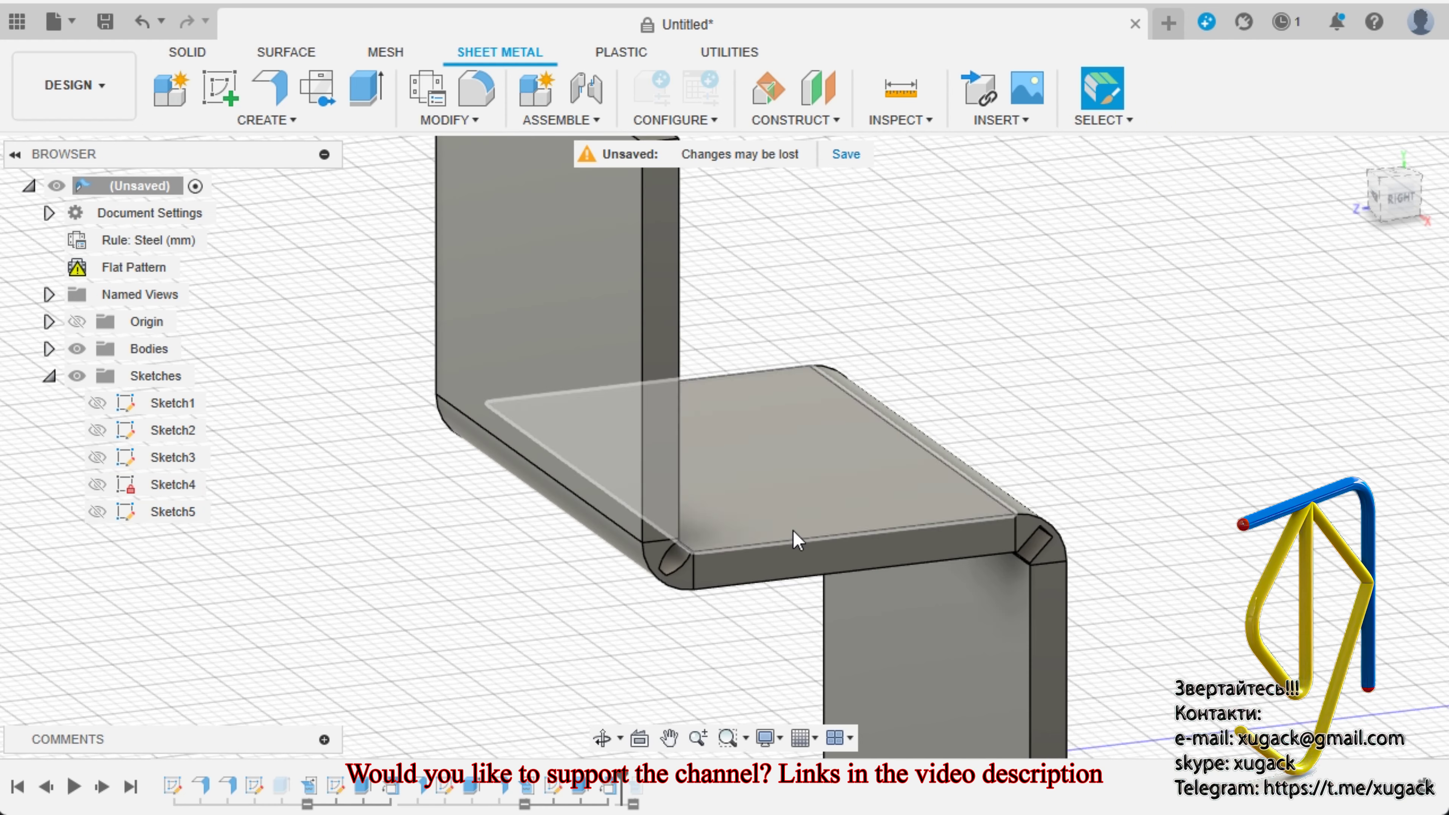
mouse_move(711, 605)
middle_mouse_down("shift")
mouse_move(649, 537)
mouse_move(662, 579)
middle_mouse_up("shift")
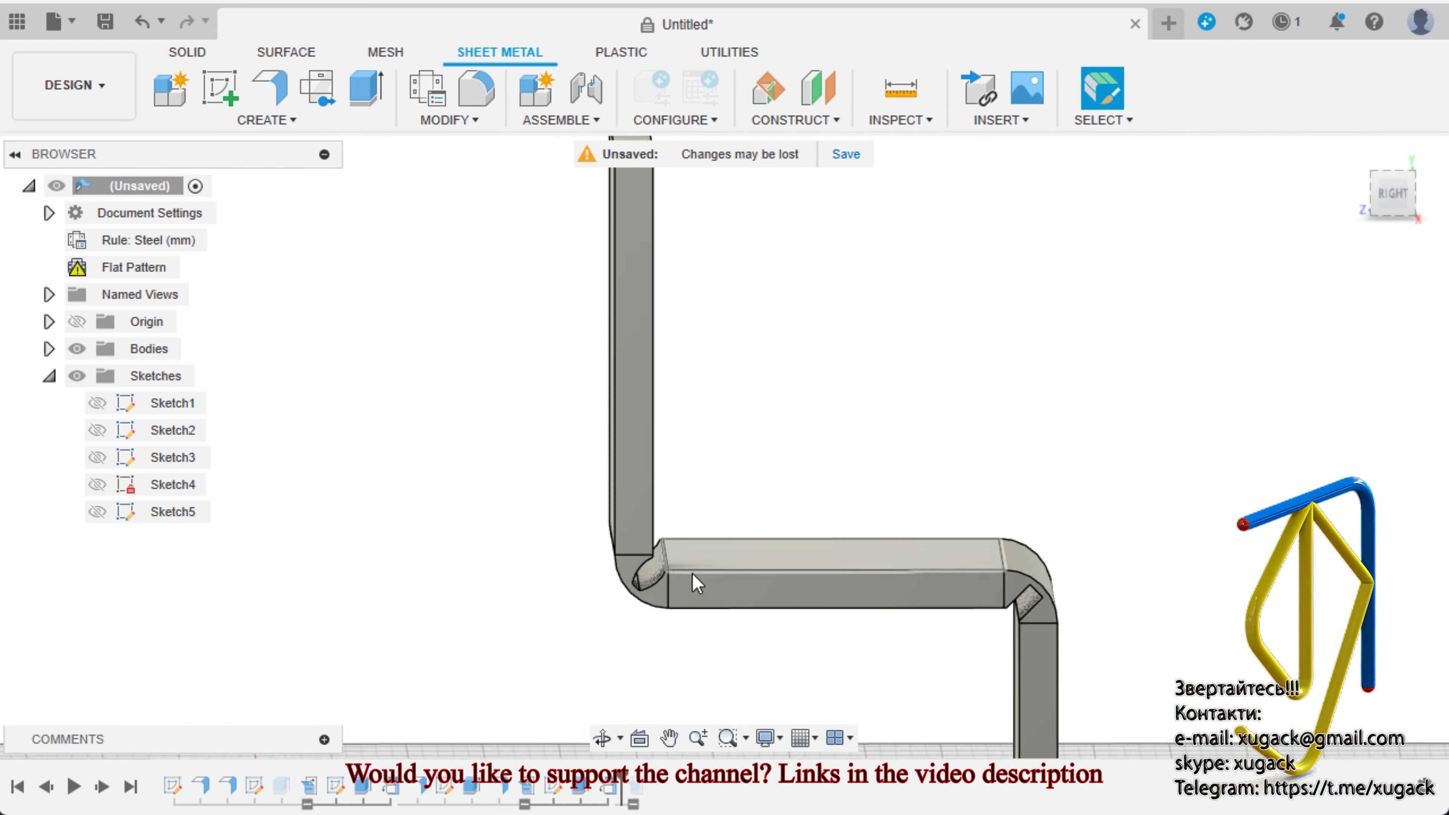
scroll(644, 585, "up", 6)
mouse_move(633, 589)
middle_mouse_down("shift")
mouse_move(488, 564)
mouse_move(528, 580)
mouse_move(566, 657)
mouse_move(497, 560)
mouse_move(638, 602)
middle_mouse_up("shift")
scroll(636, 601, "down", 5)
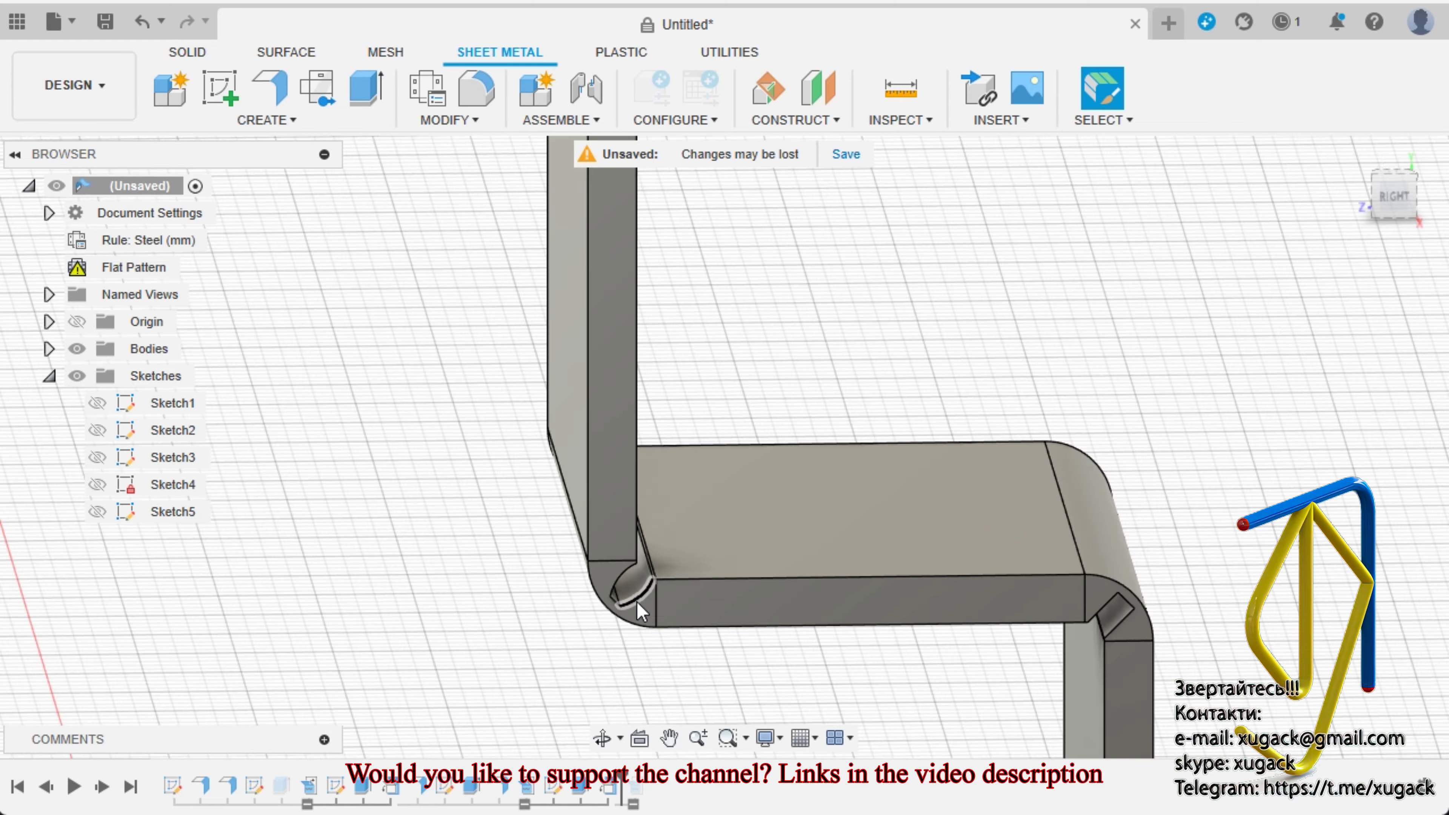
scroll(637, 602, "down", 3)
scroll(647, 621, "down", 2)
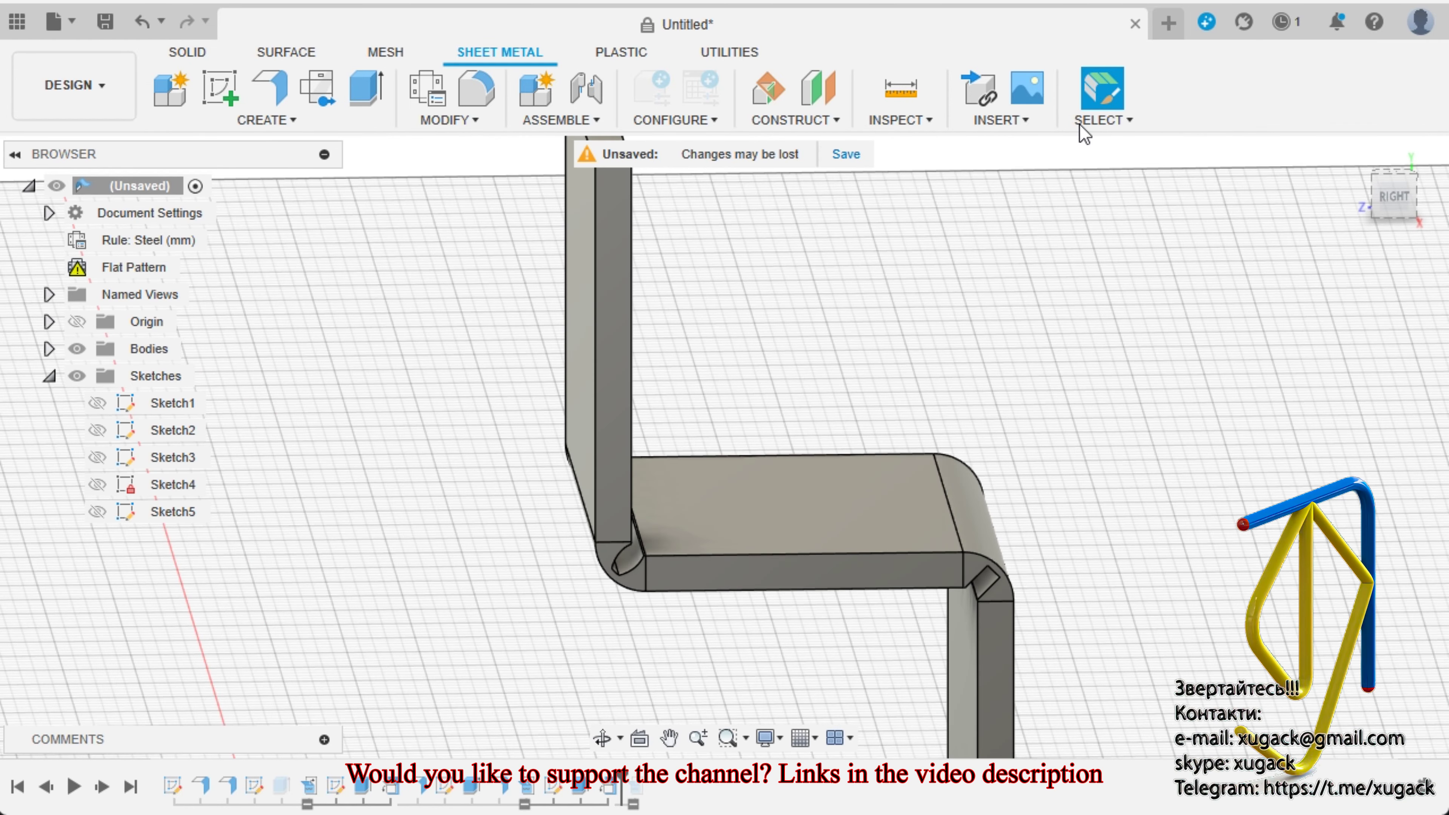
left_click_drag(627, 777, 595, 778)
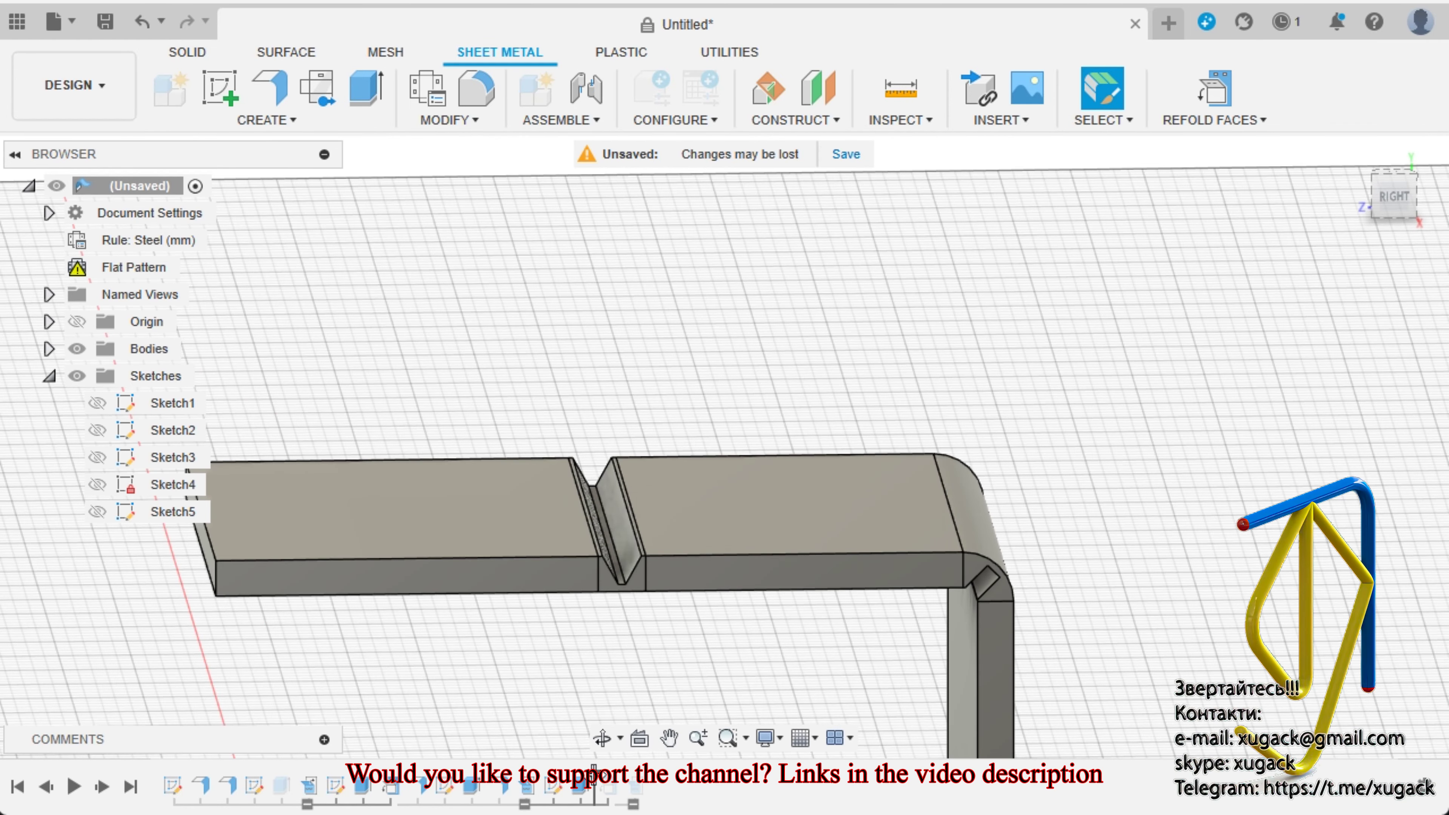
left_click_drag(594, 777, 622, 778)
middle_click_drag(742, 456, 685, 371, "shift")
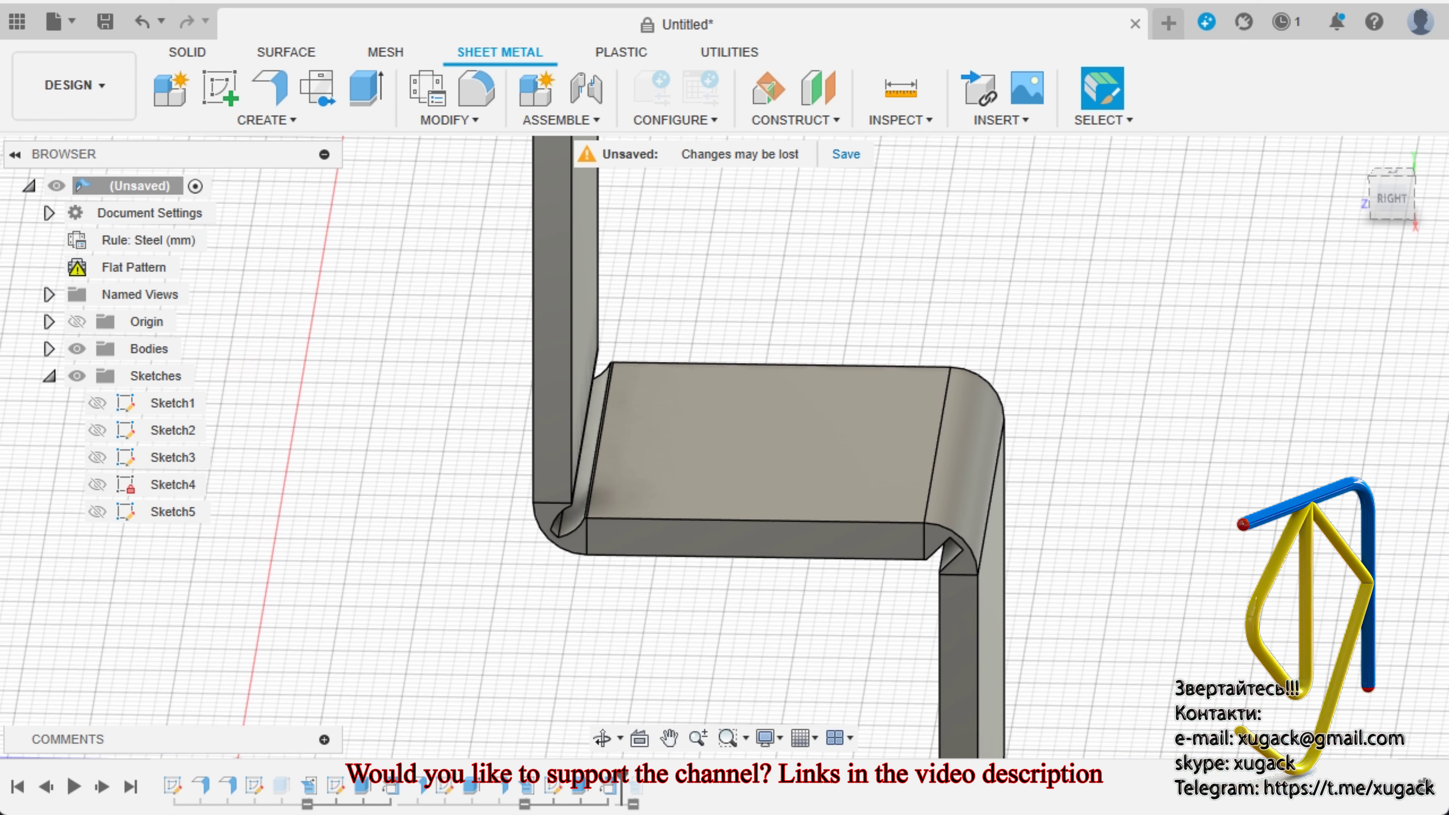